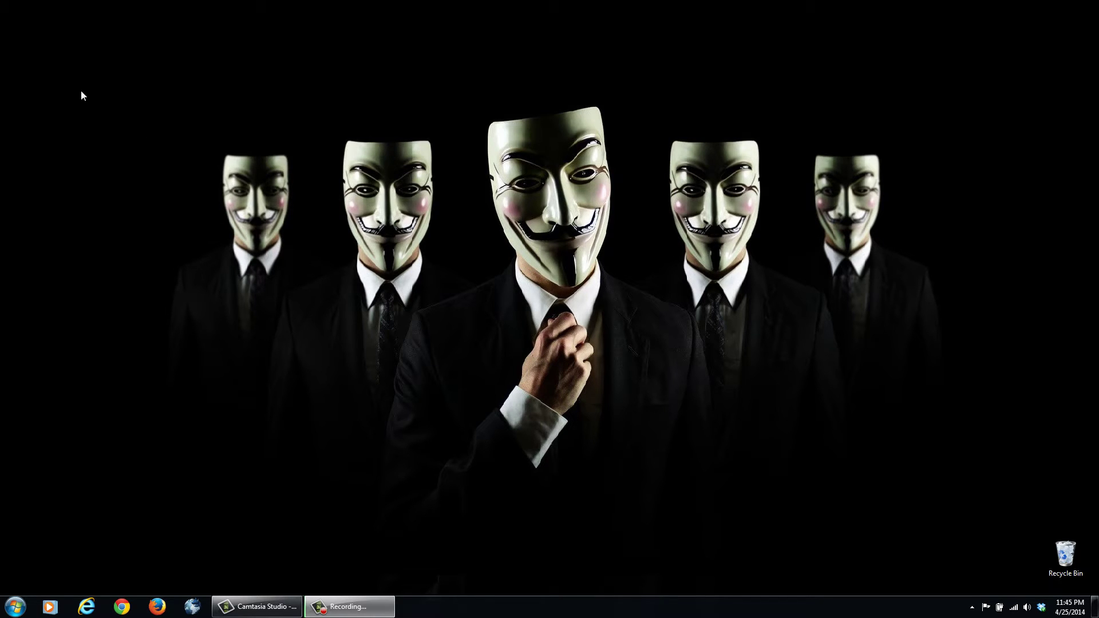
Step: Empty the Recycle Bin from its context menu, confirming permanent deletion of its 2 items
left_click_drag(16, 15, 122, 570)
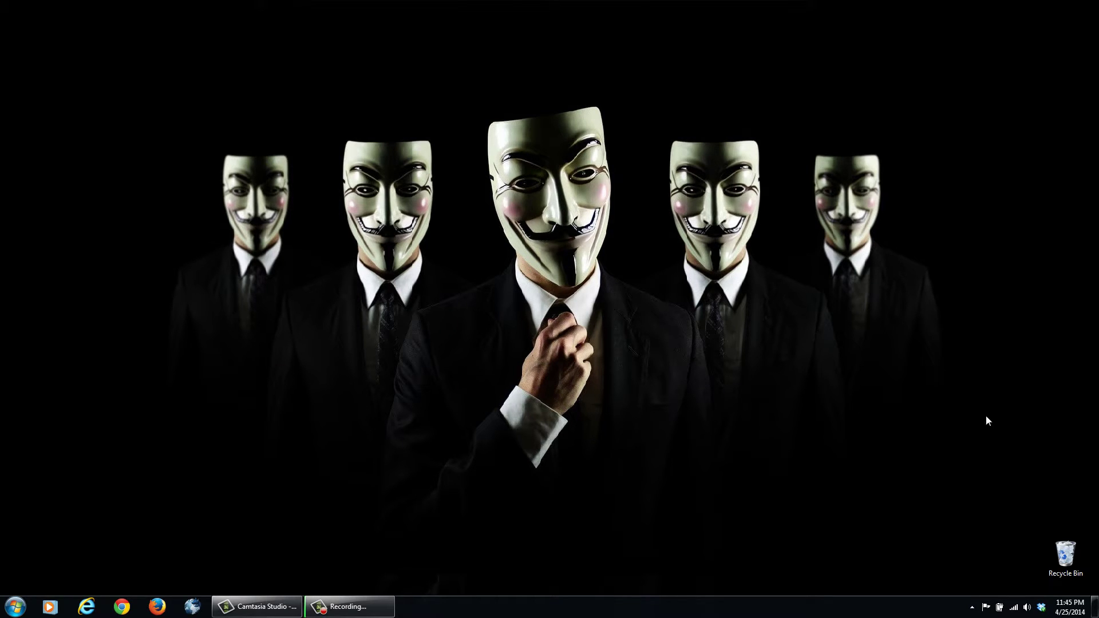
right_click(1060, 559)
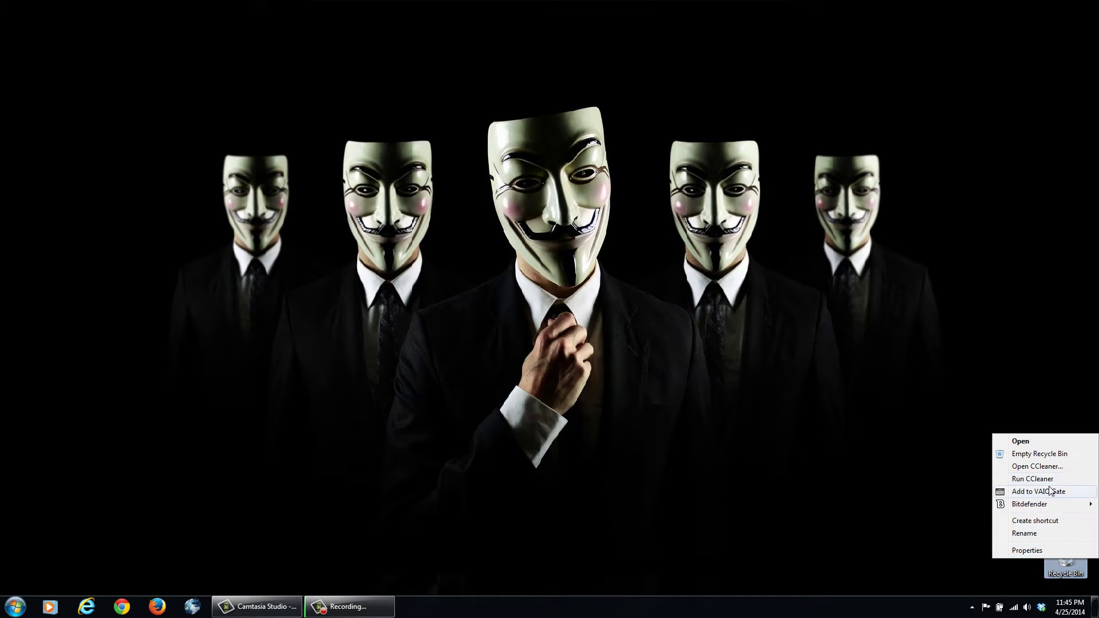
left_click(1045, 455)
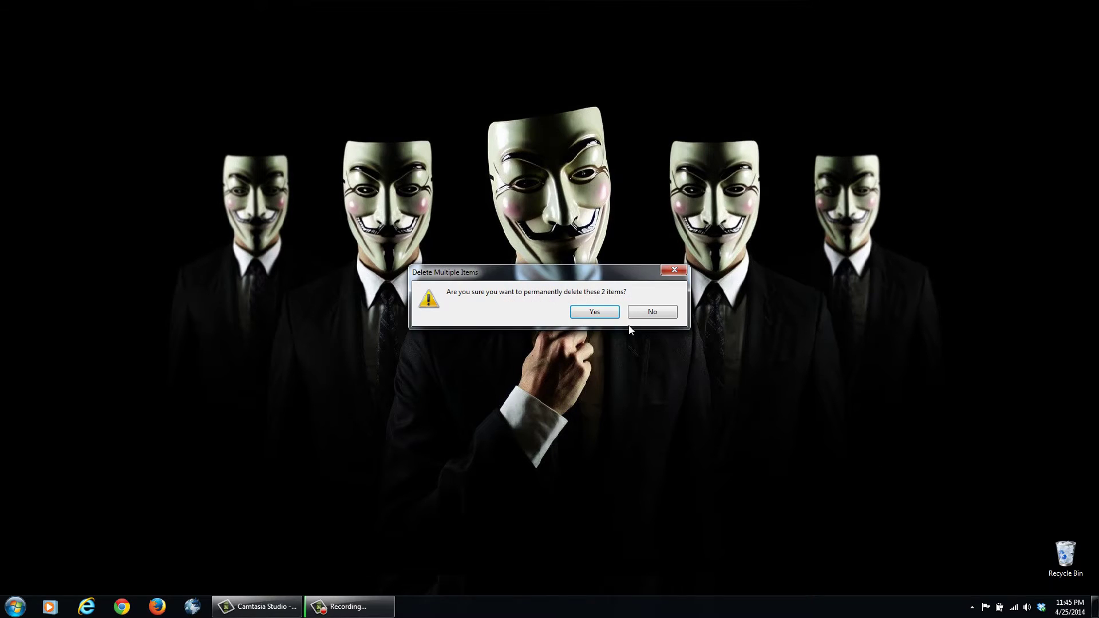
left_click(599, 312)
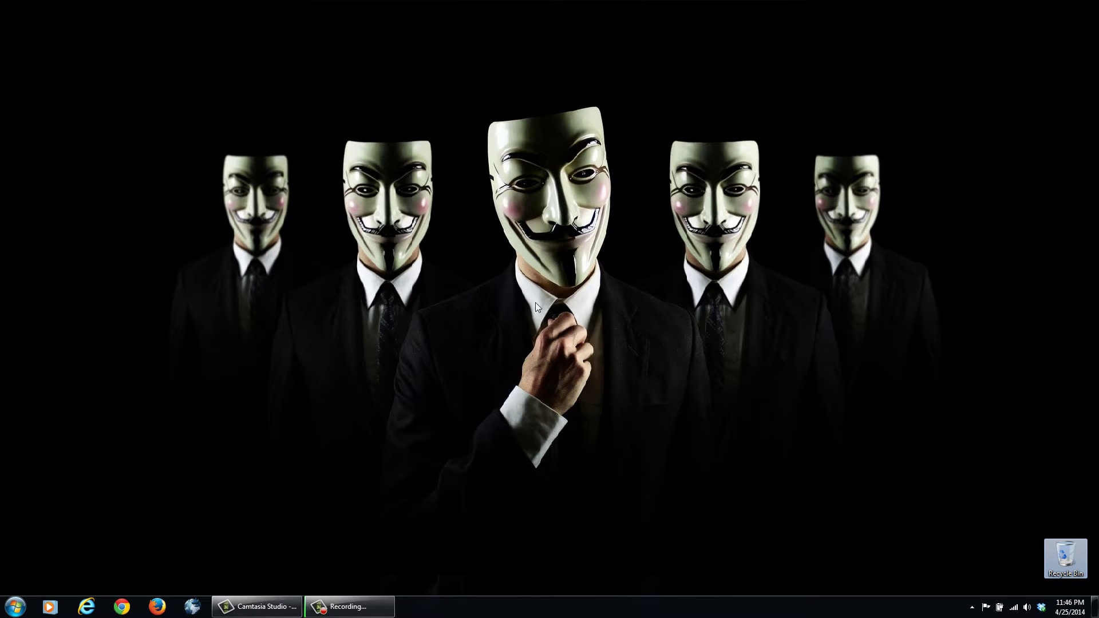
Step: Browse All Programs to the Accessories > System Tools folder in the Start menu
left_click(16, 606)
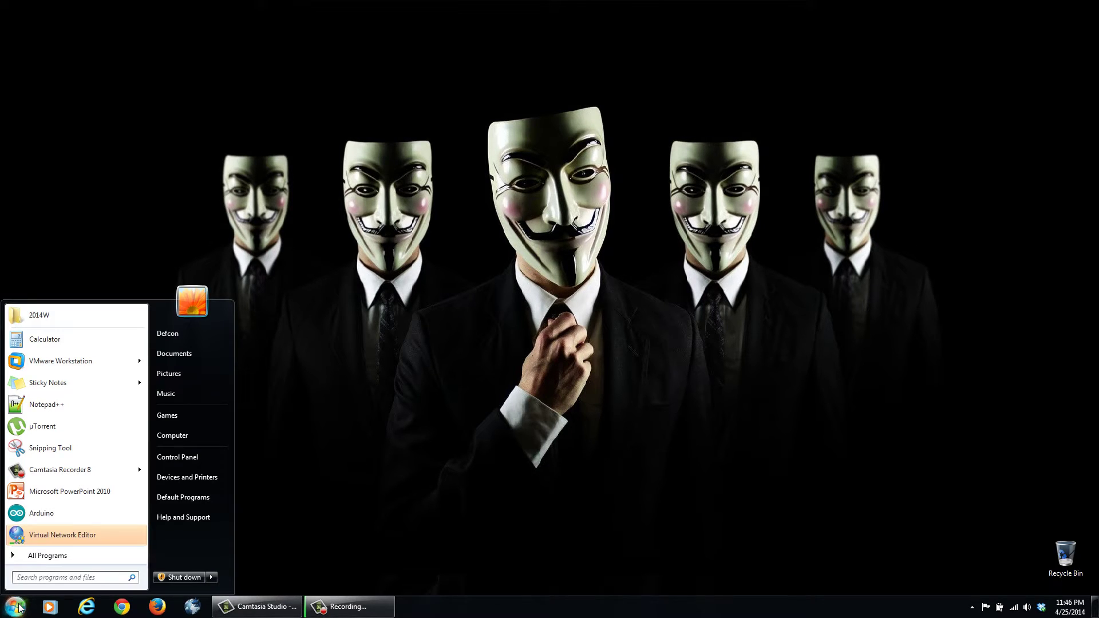
left_click(61, 560)
scroll(71, 458, "up", 5)
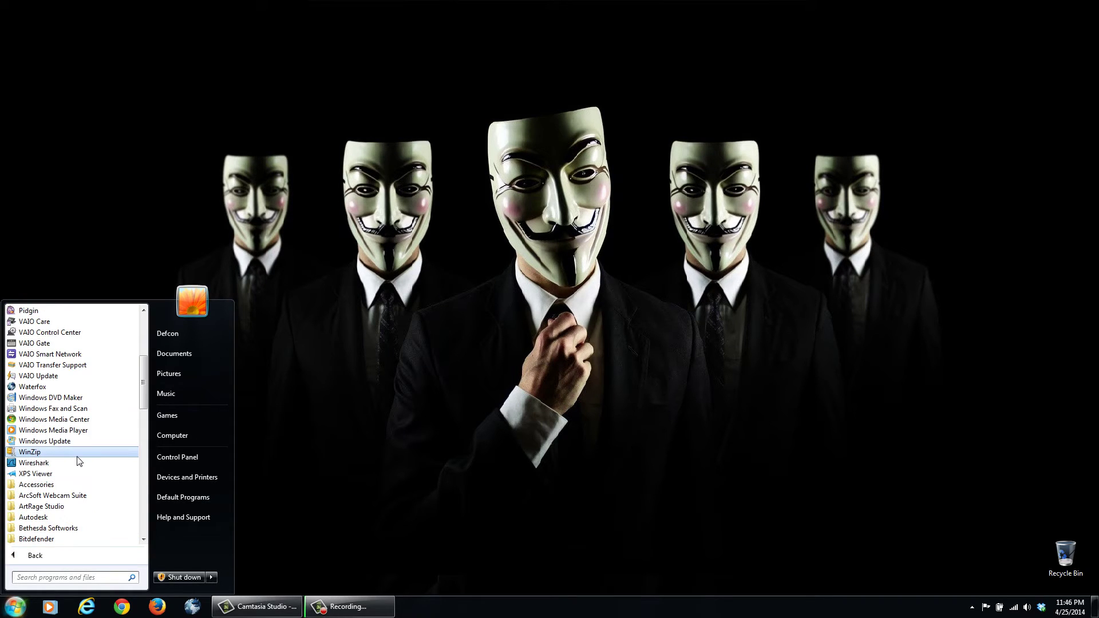
left_click(52, 485)
scroll(90, 518, "down", 3)
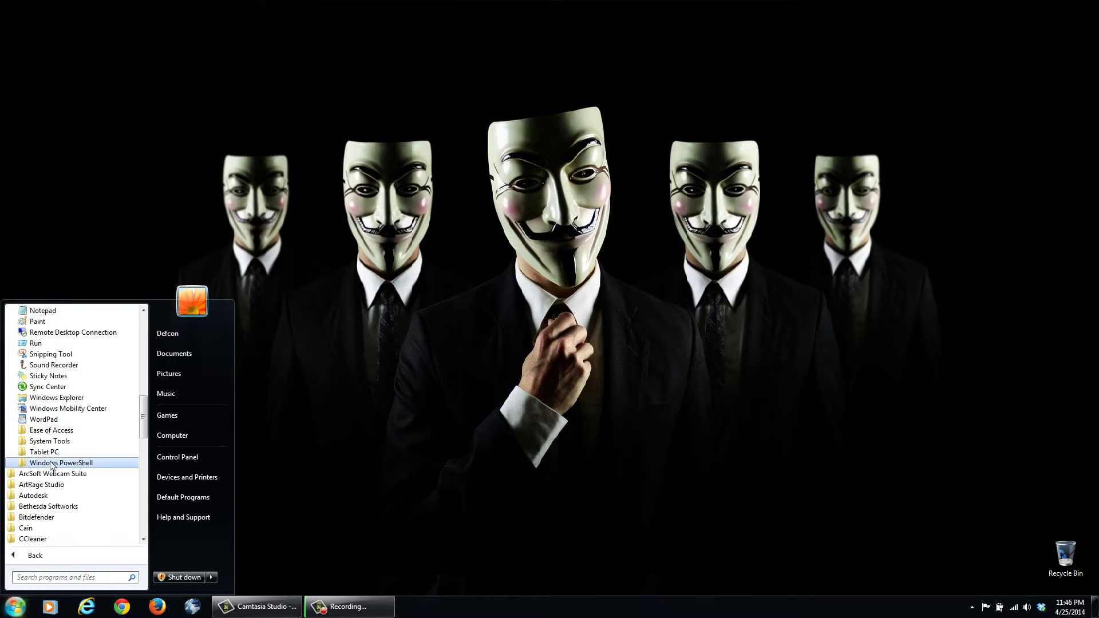
left_click(58, 445)
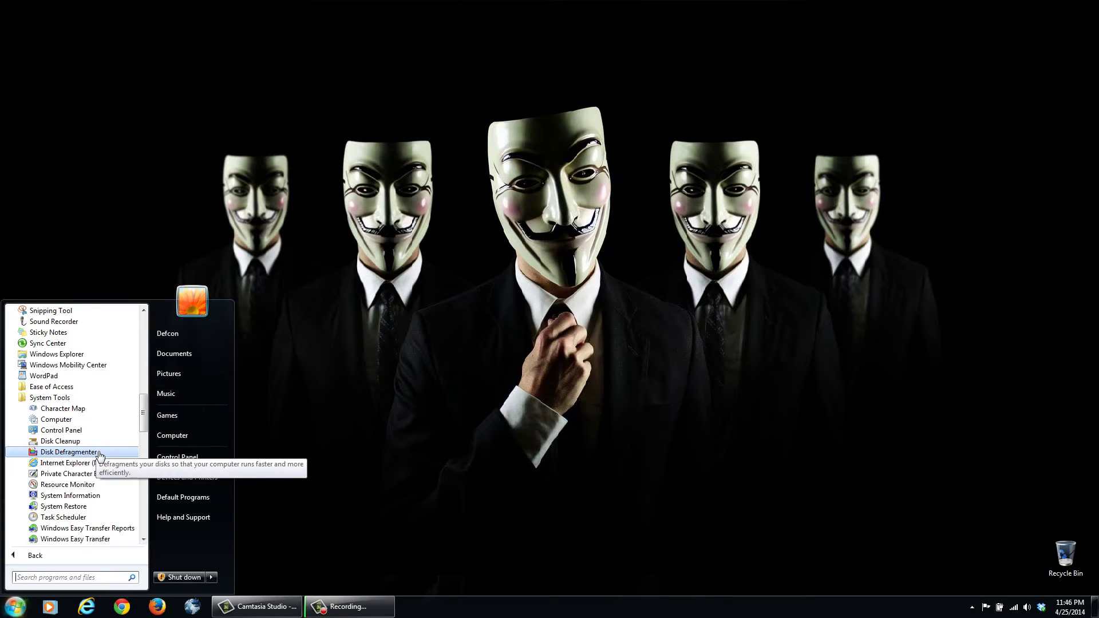
Step: Reopen the Start menu and search for 'disk'
left_click(322, 476)
left_click(16, 608)
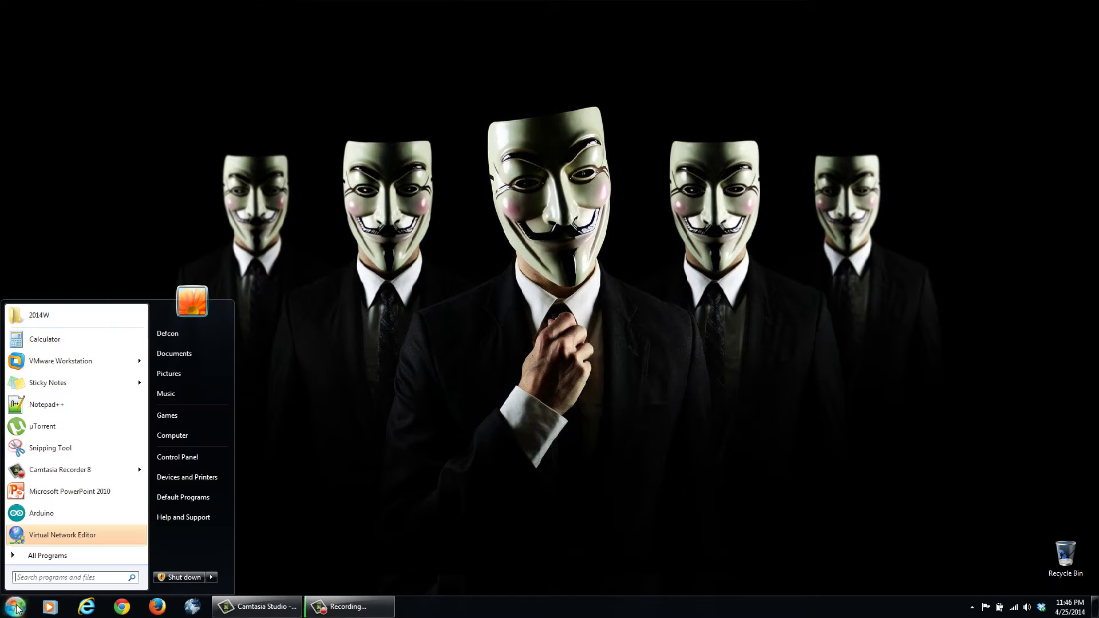
type("disk")
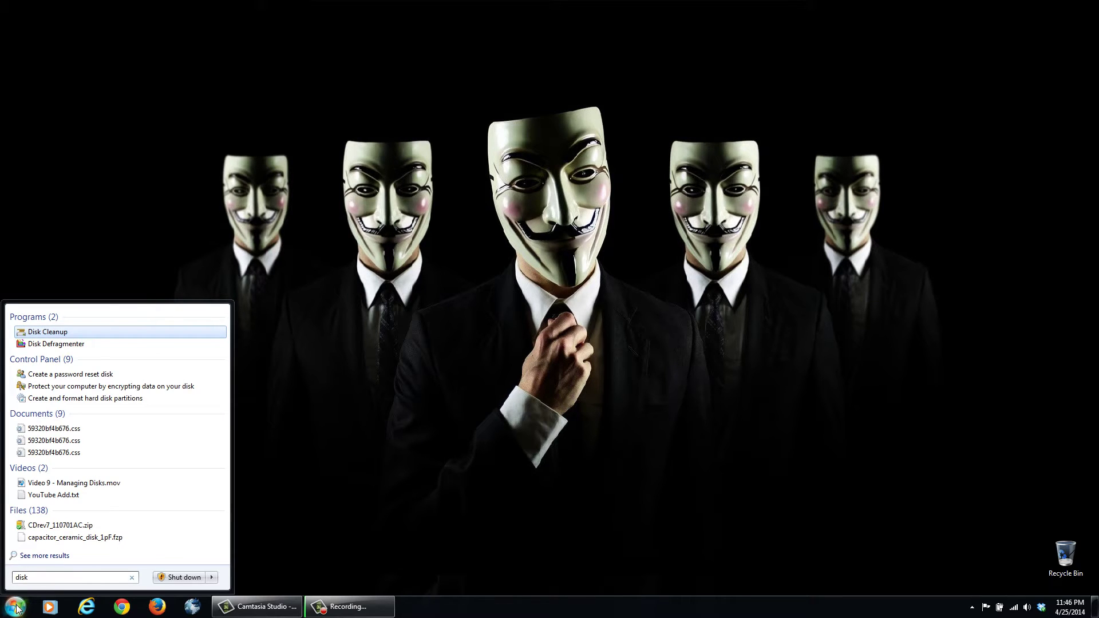
Step: Run Disk Cleanup on drive C: and delete the checked file categories, about 7.26 MB
left_click(49, 334)
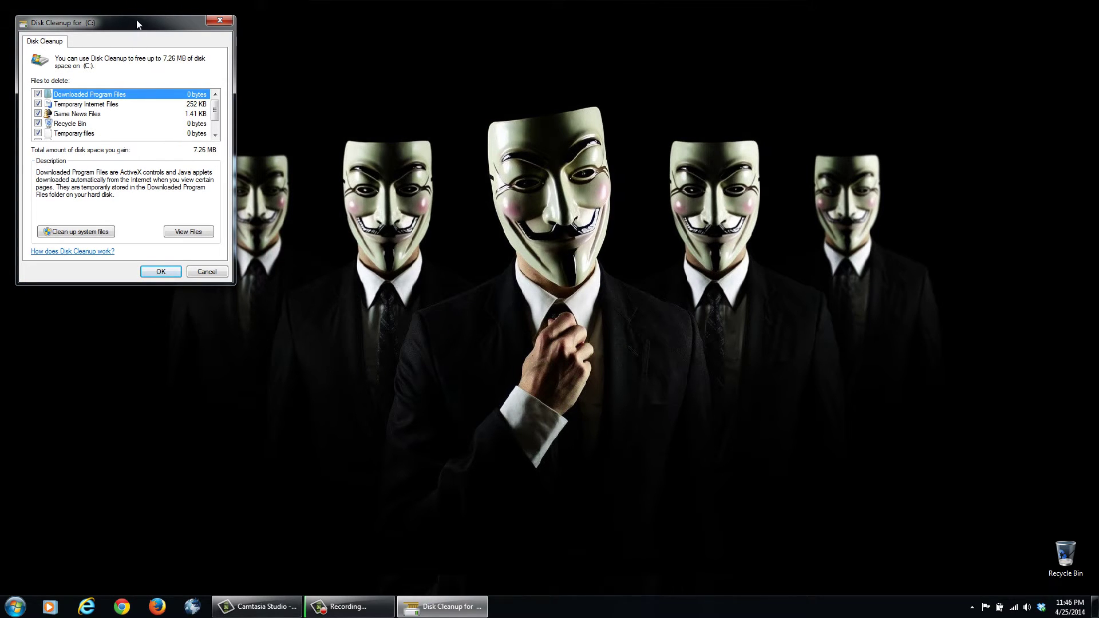
left_click_drag(138, 21, 276, 71)
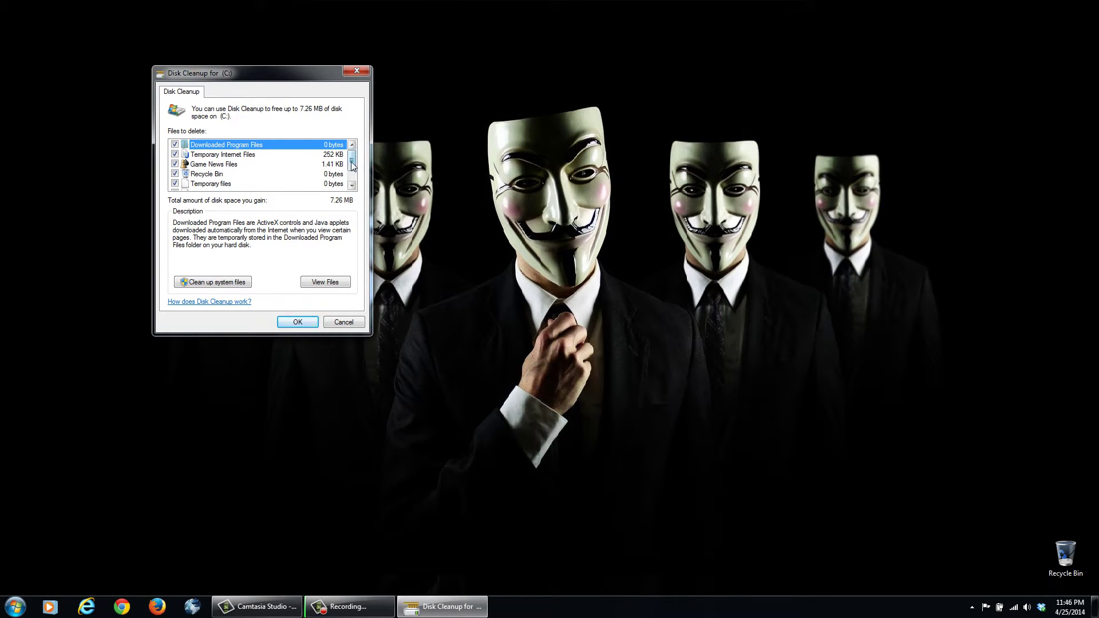
scroll(351, 166, "down", 1)
scroll(352, 166, "down", 1)
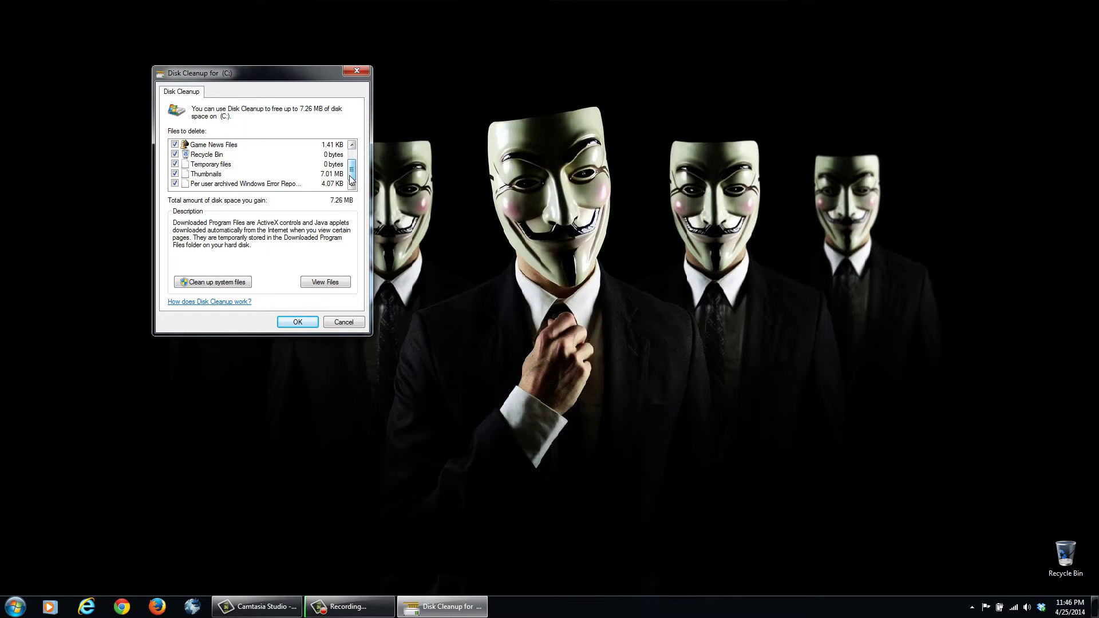
left_click(297, 324)
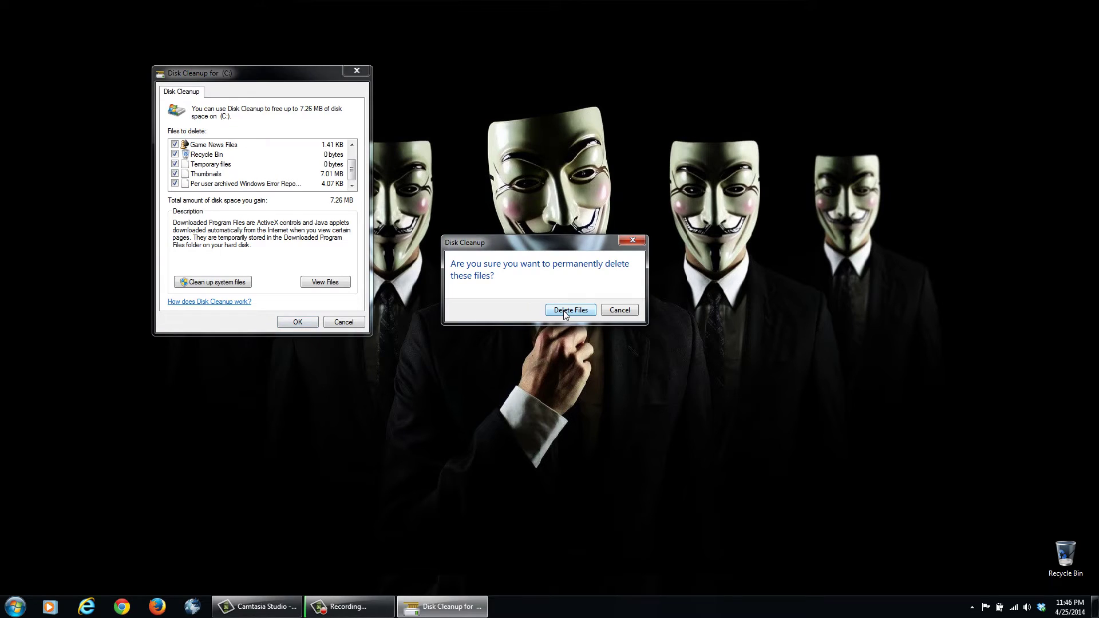
left_click(565, 312)
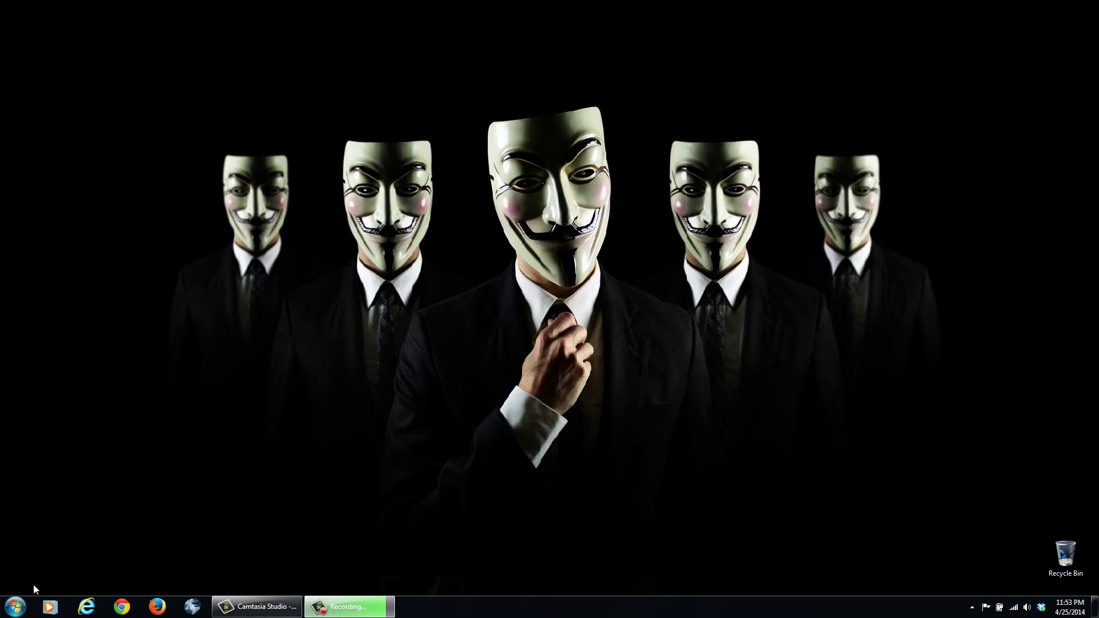
Step: Search the Start menu for cmd and run cmd.exe as administrator
left_click(15, 609)
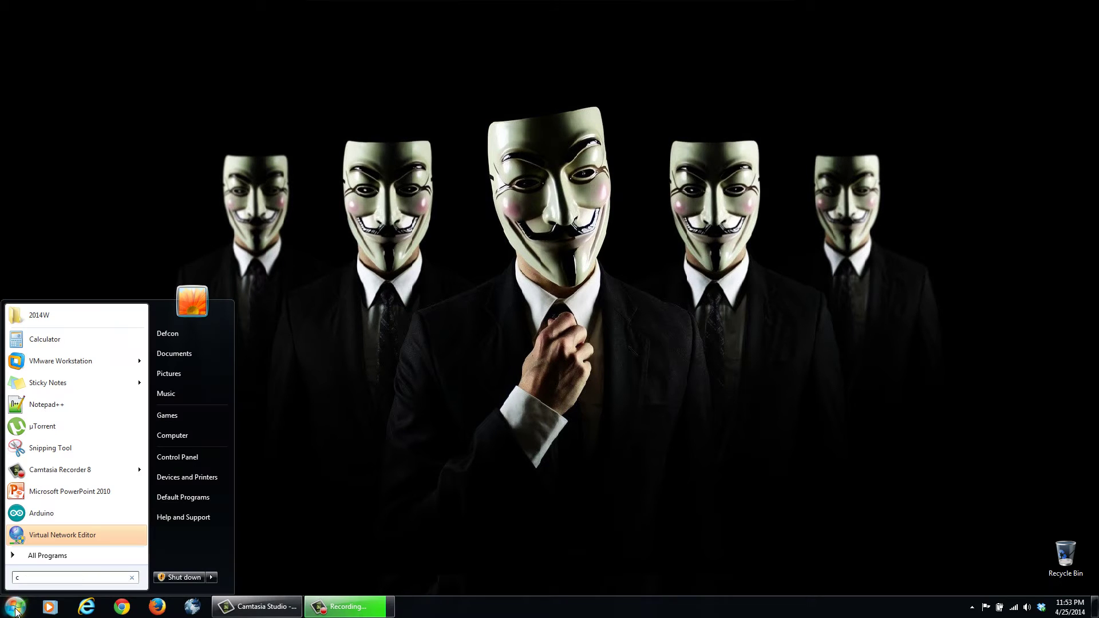
type("cmd")
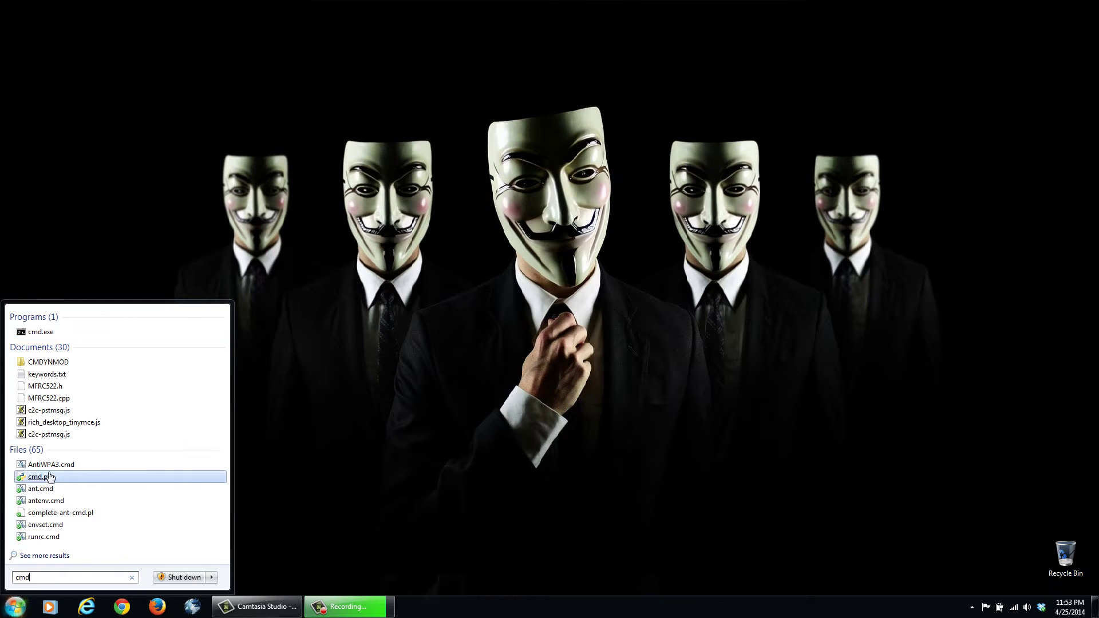
left_click(41, 333)
right_click(45, 334)
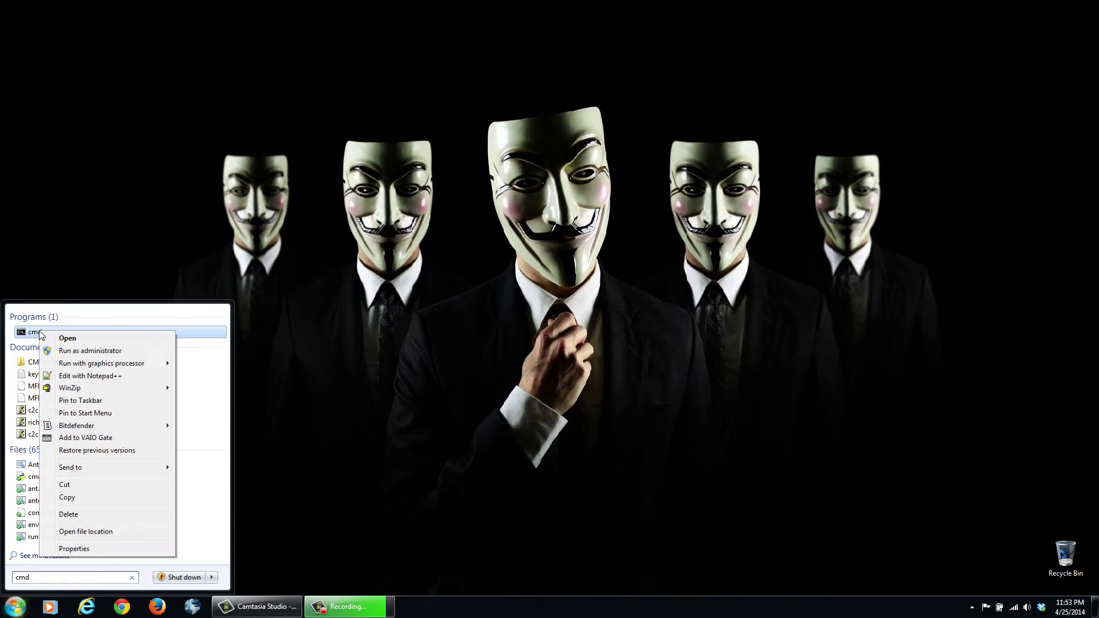
left_click(86, 351)
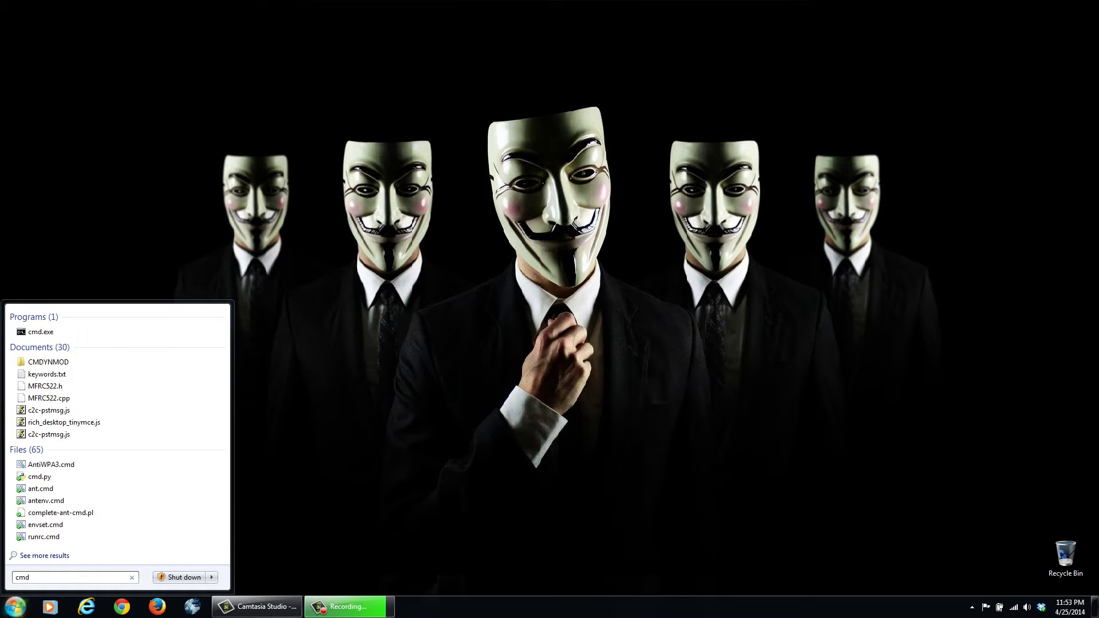
left_click(282, 169)
Step: Run sfc on its own to display its usage help
type("sfc")
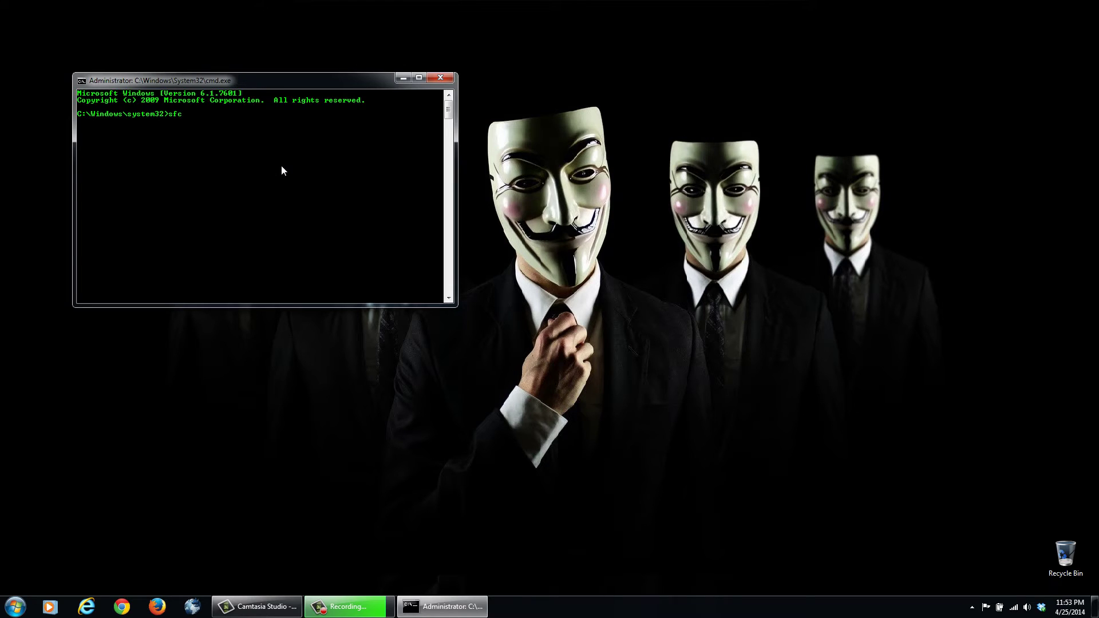
key("Return")
scroll(283, 167, "up", 3)
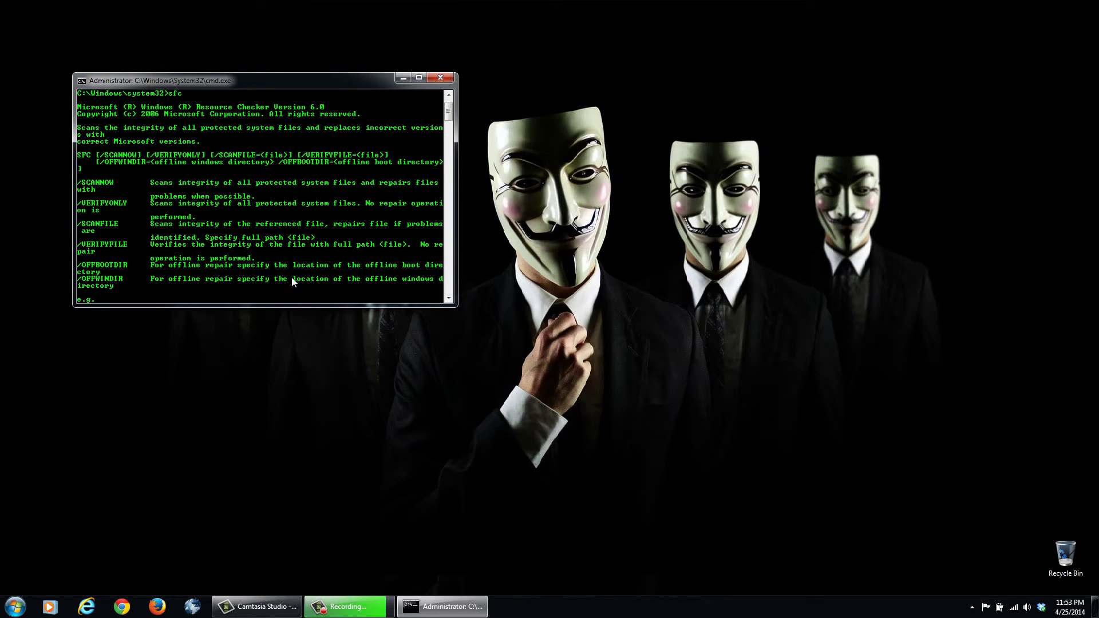
Step: Run sfc /scannow and let the system file scan reach 100% verification
type("s")
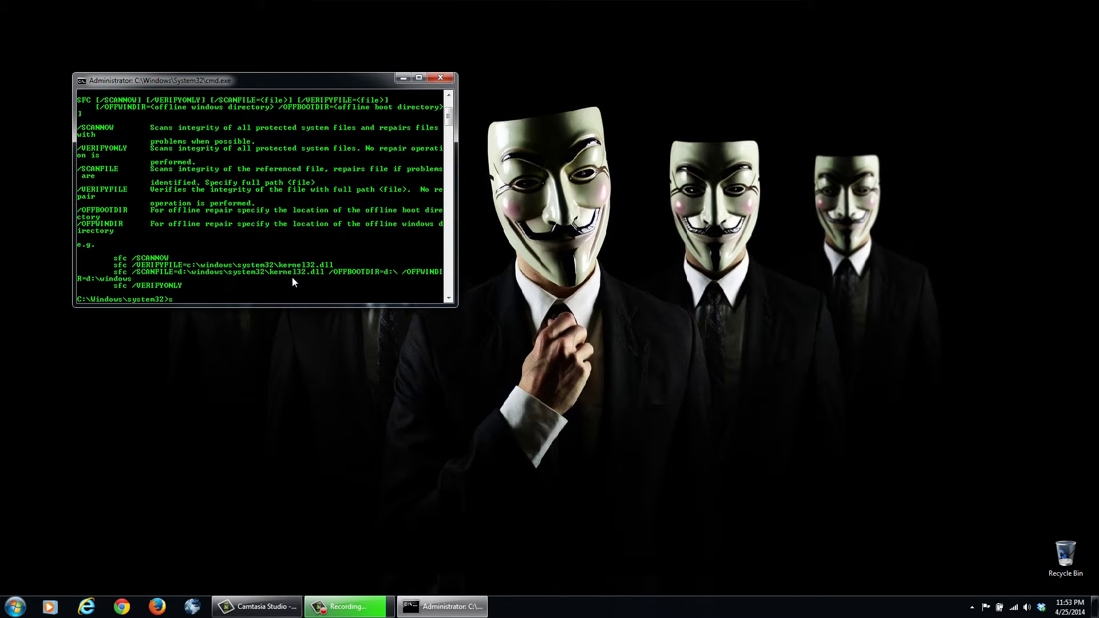
type("fc /scannow")
key("Return")
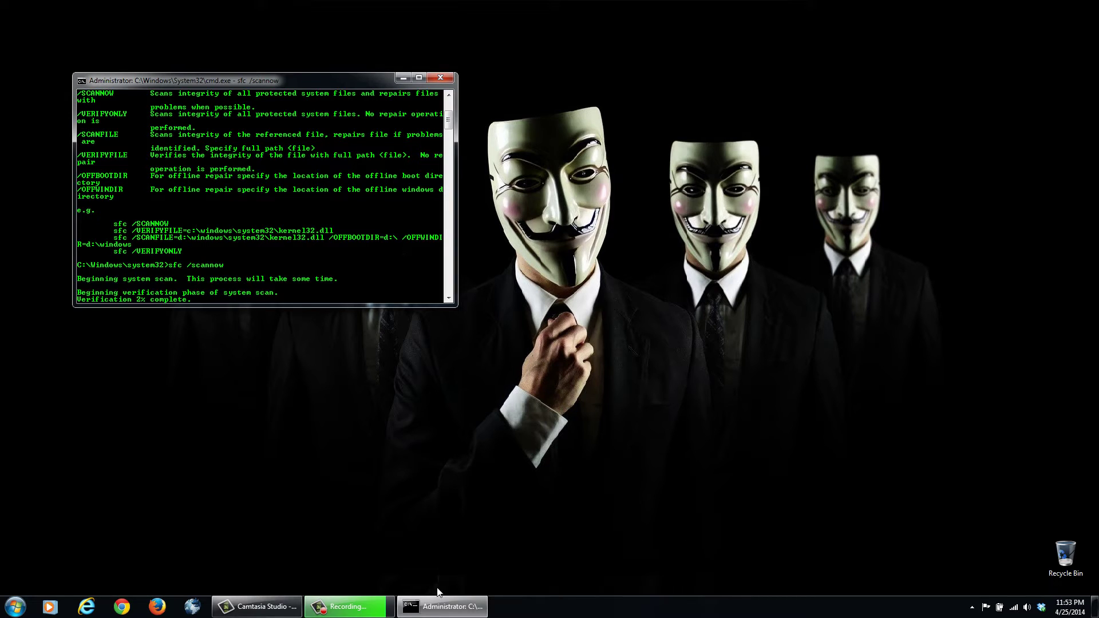
mouse_move(362, 609)
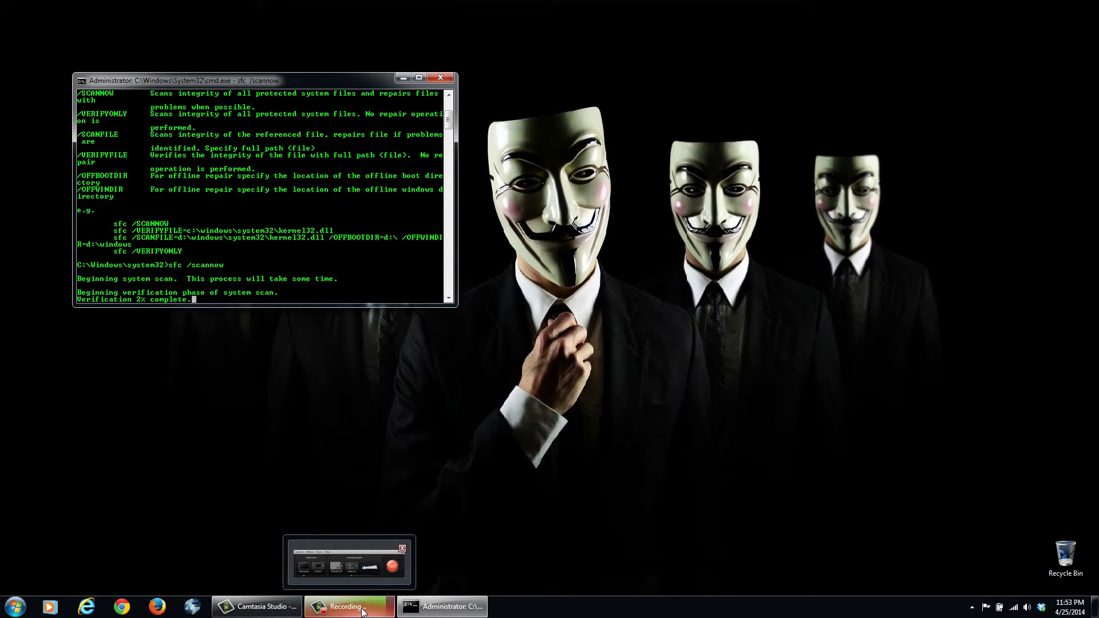
left_click(362, 610)
left_click(1040, 549)
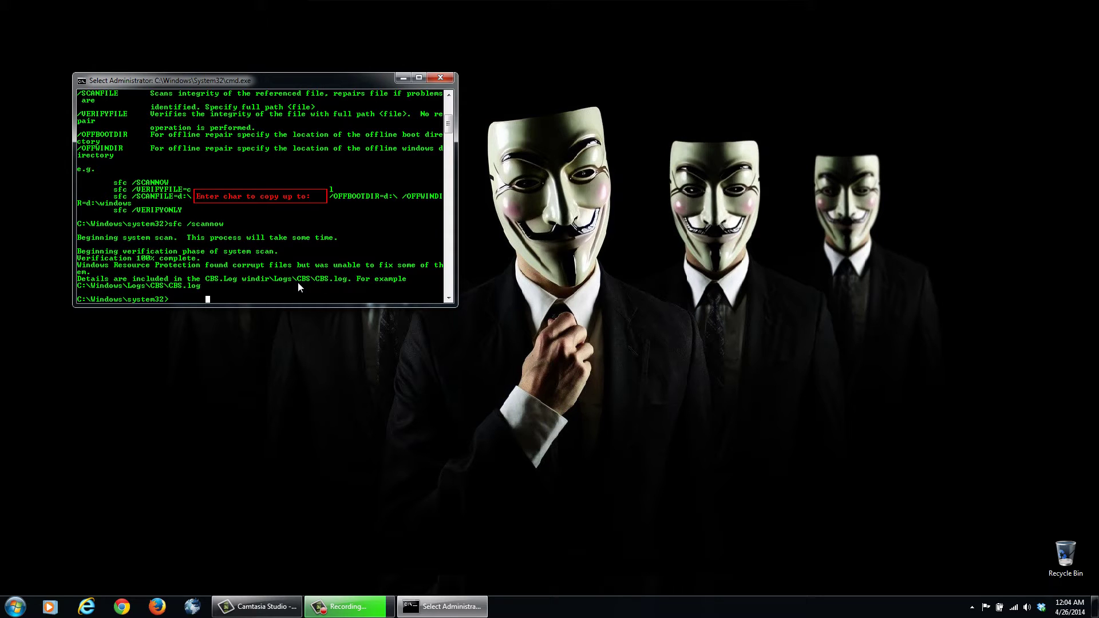
Step: Close Command Prompt and exit µTorrent from the hidden notification-area icons, confirming the prompt
left_click(442, 79)
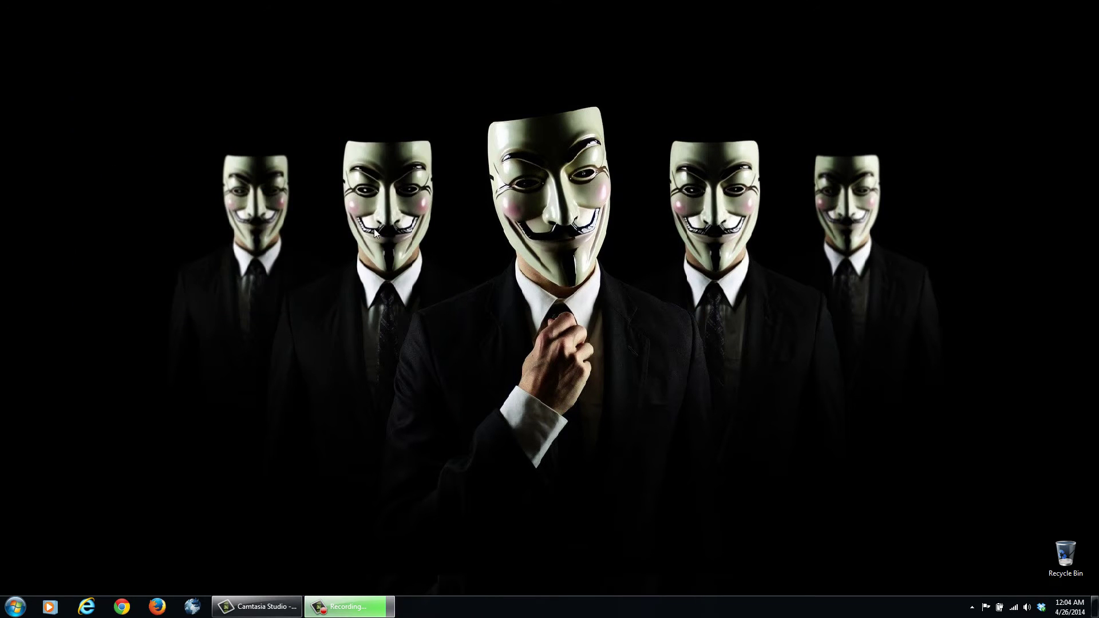
left_click(972, 607)
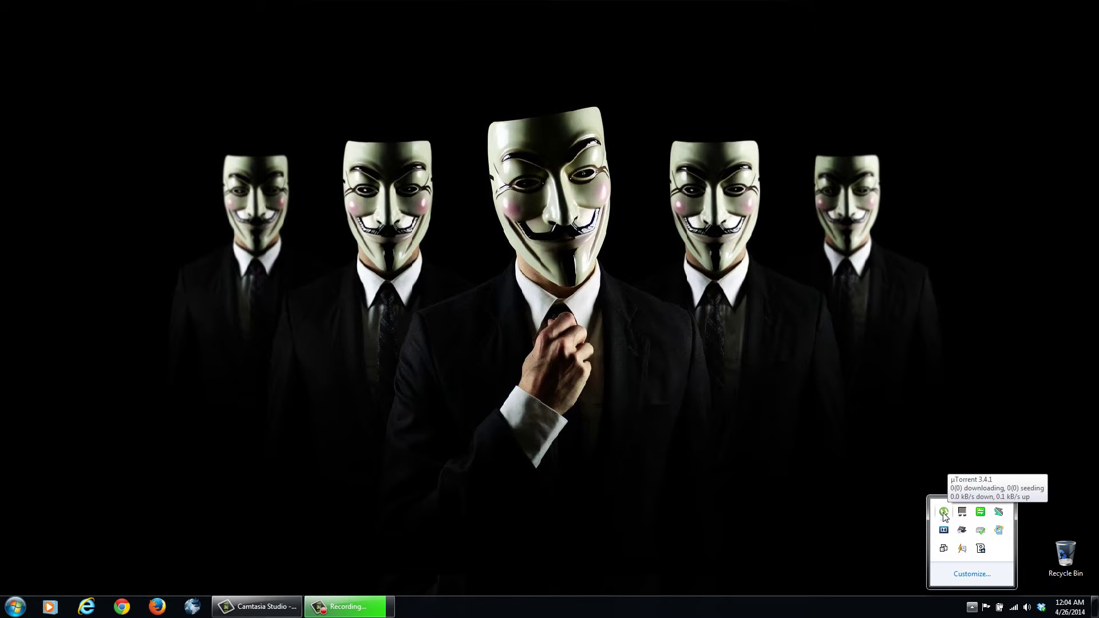
right_click(944, 513)
left_click(968, 505)
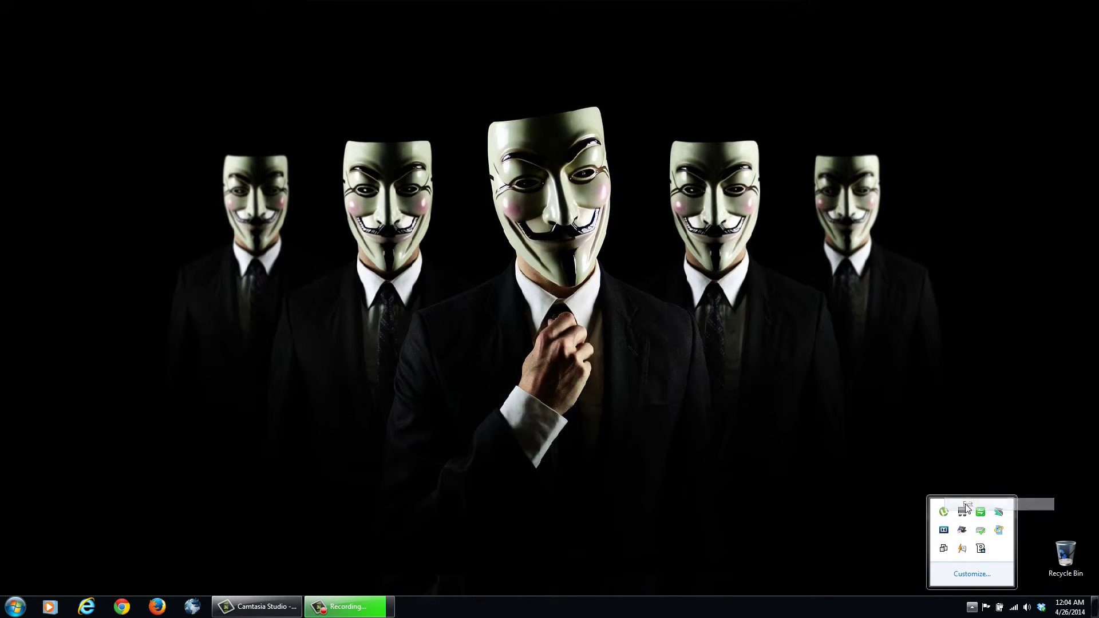
left_click(592, 308)
left_click(734, 407)
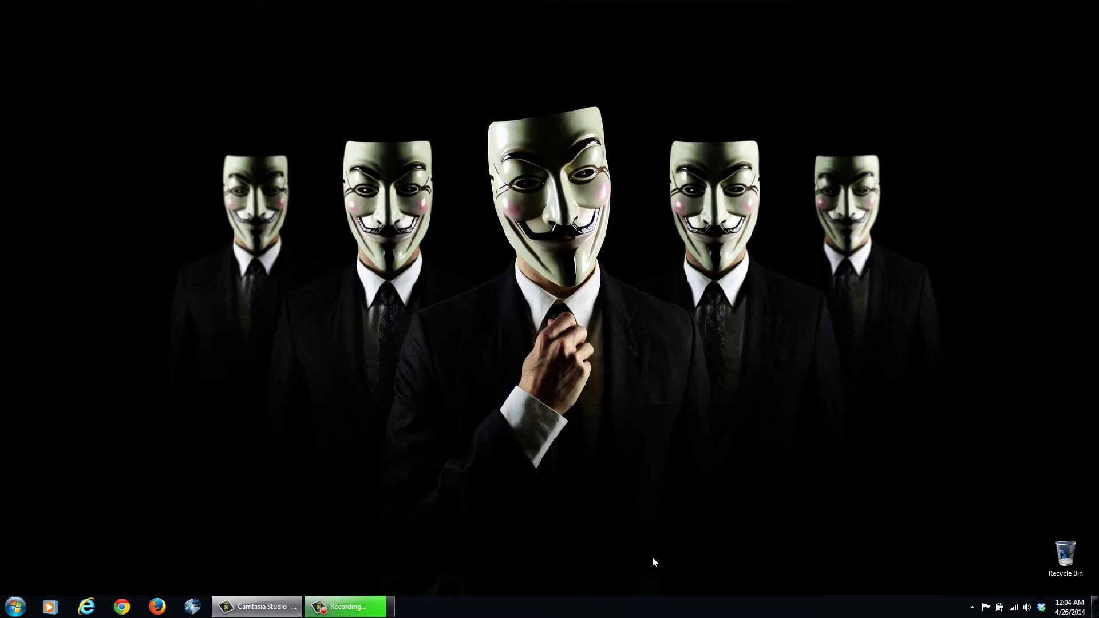
Step: Search the Start menu for 'disk' and launch Disk Defragmenter
key("super")
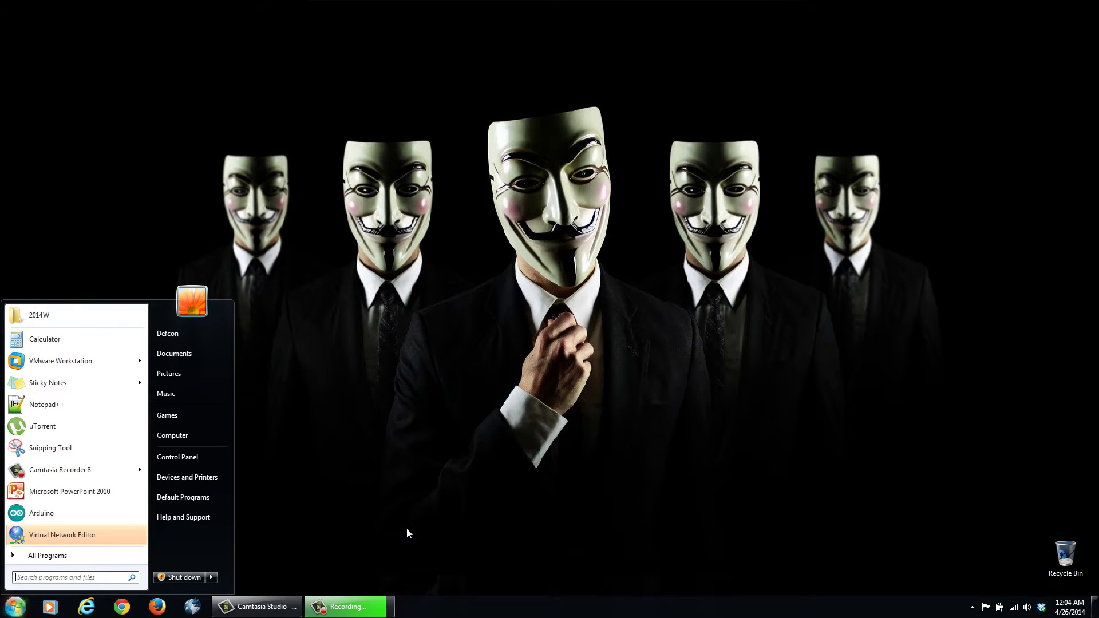
type("disk")
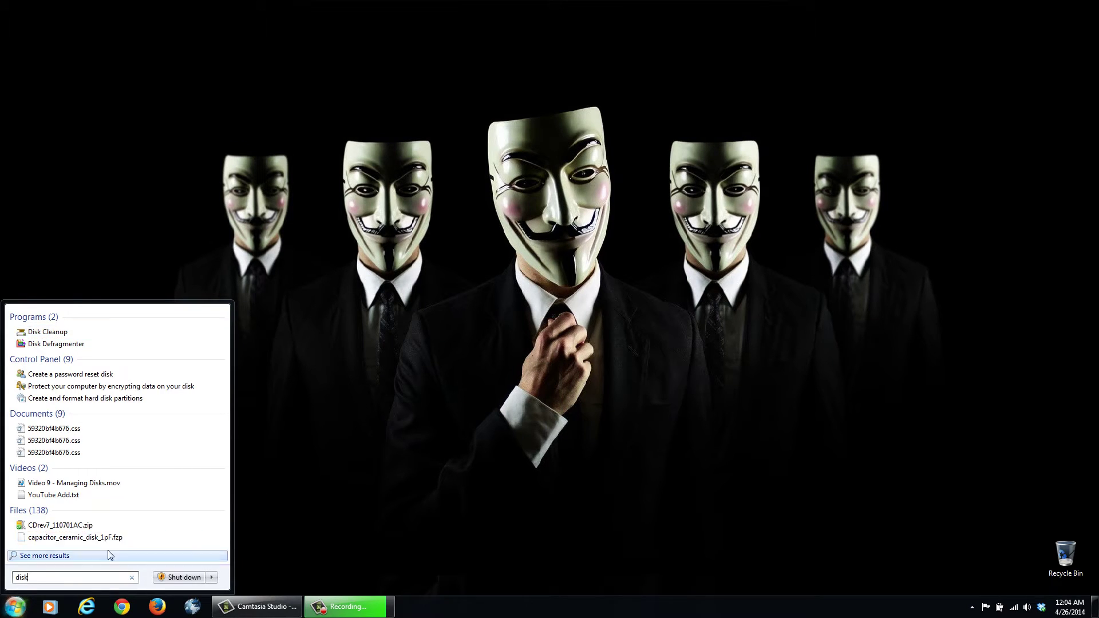
left_click(67, 346)
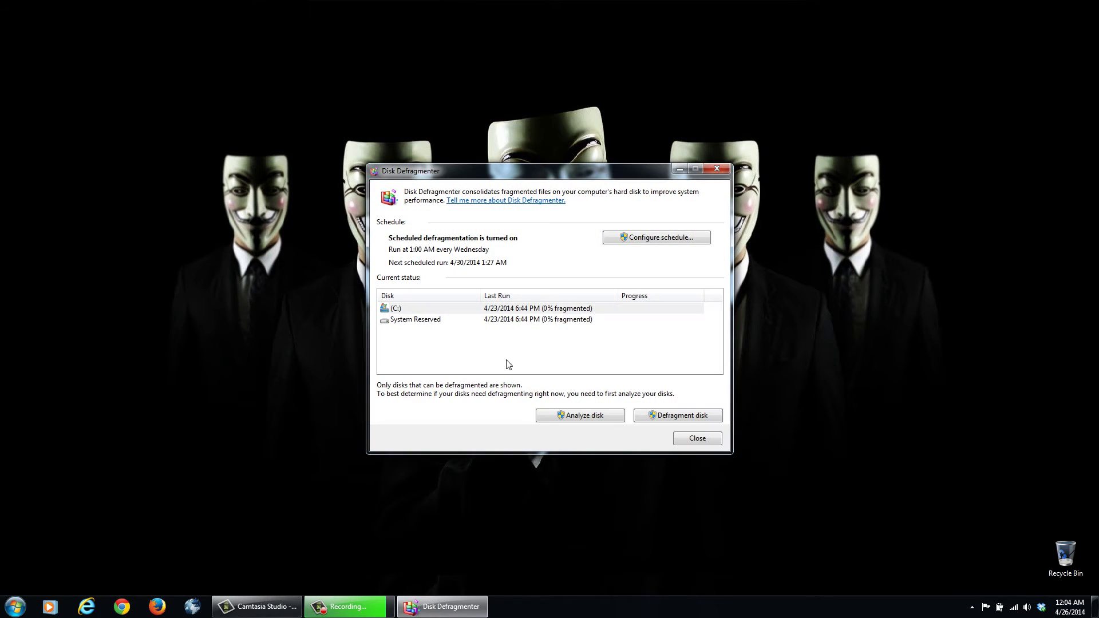
Step: Start defragmenting drive (C:) in Disk Defragmenter
left_click(663, 417)
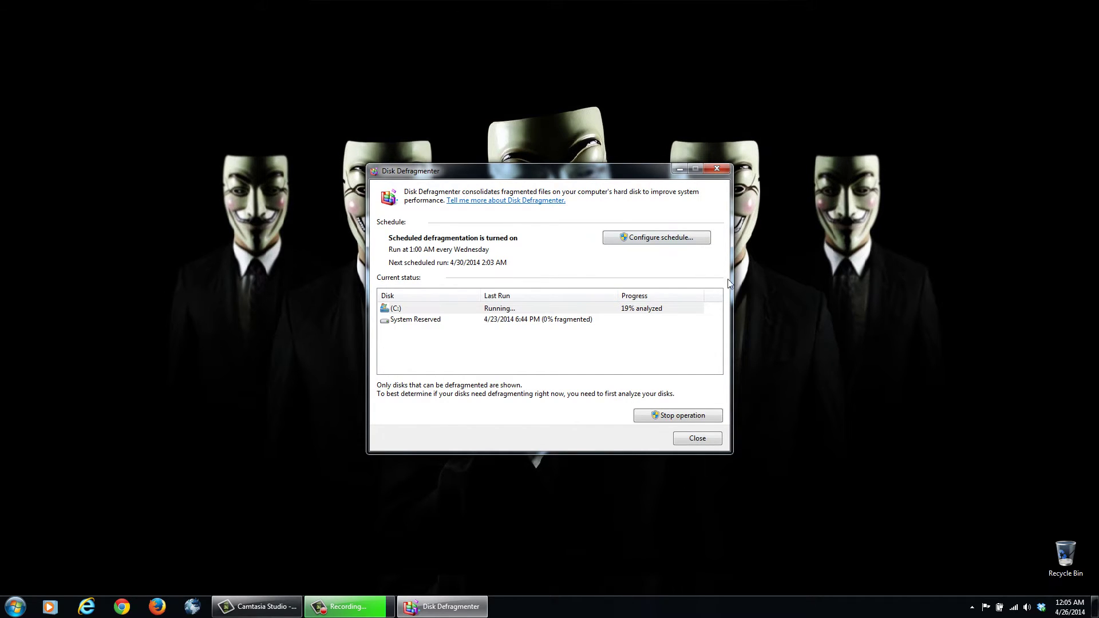
Step: Stop the defrag analysis, close Disk Defragmenter, and open Control Panel's installed programs list
left_click(698, 418)
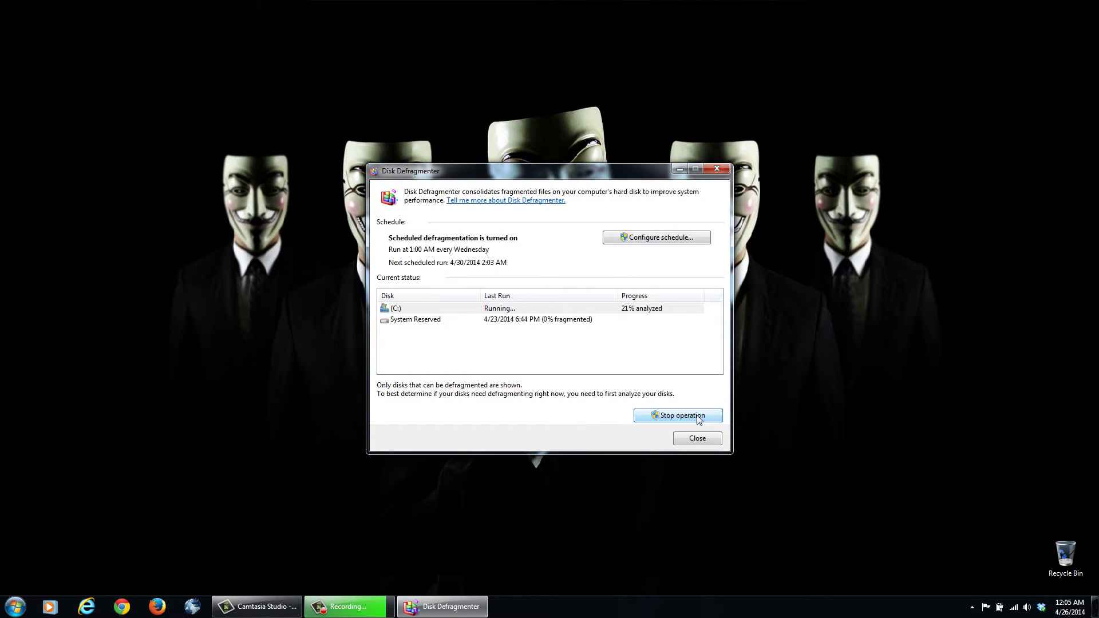
left_click(720, 169)
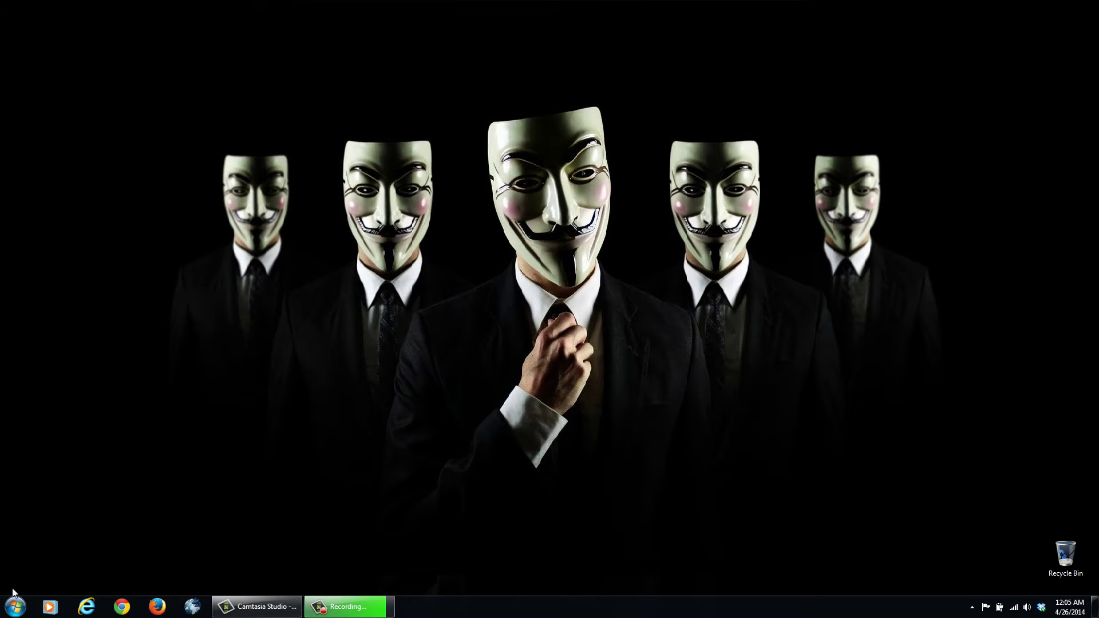
left_click(14, 608)
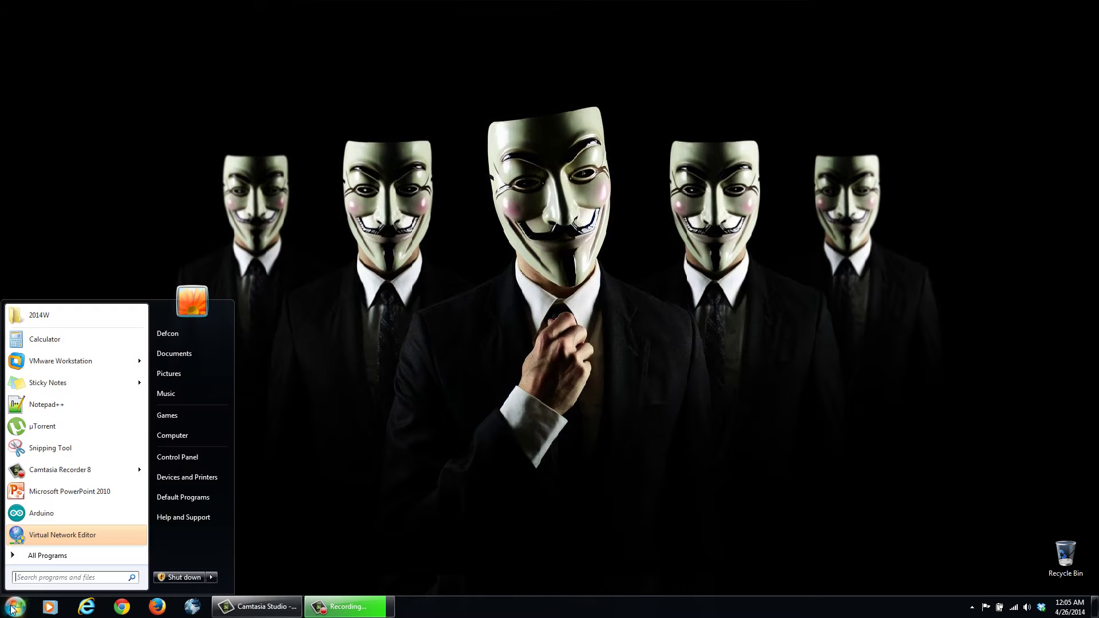
left_click(193, 458)
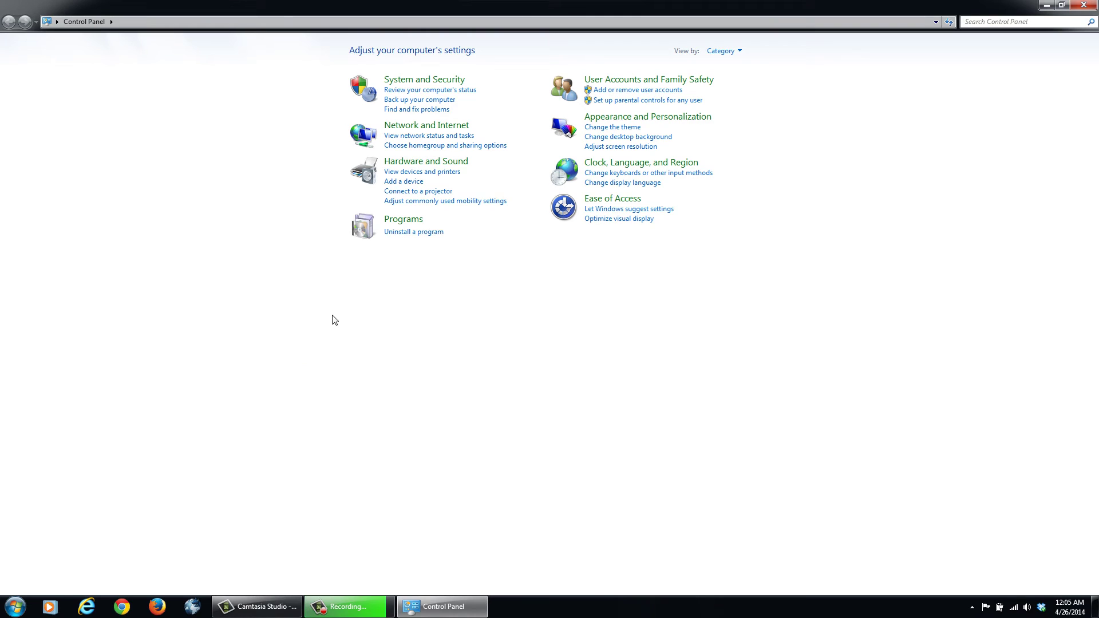
left_click(402, 232)
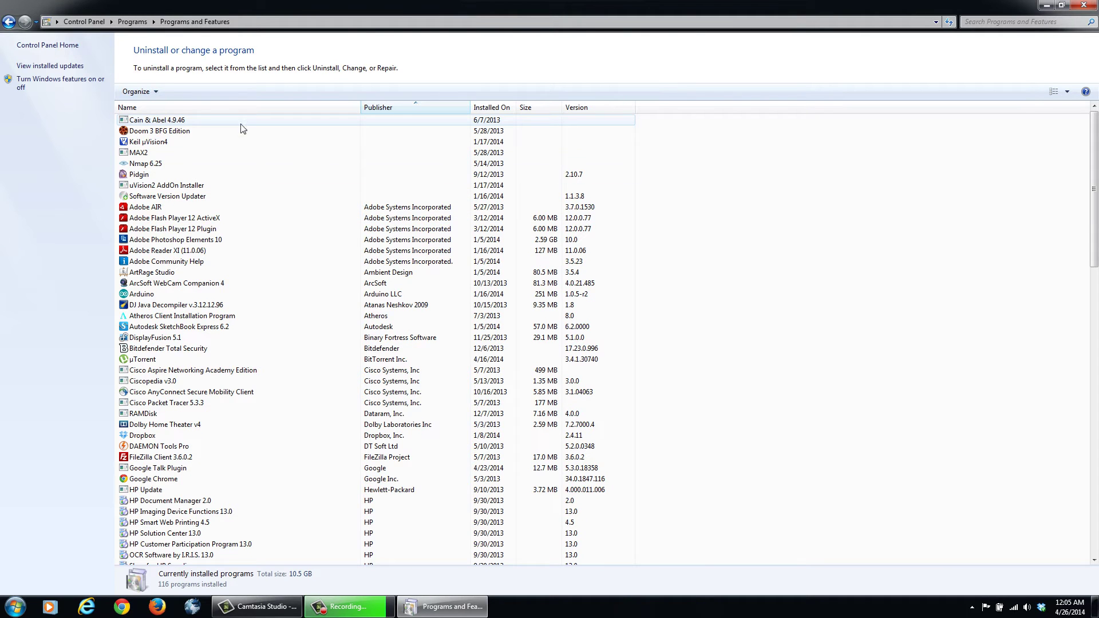
Step: Reopen Programs and Features, browse the installed programs from Autodesk SketchBook Express 6.2 down, then close it
left_click(17, 610)
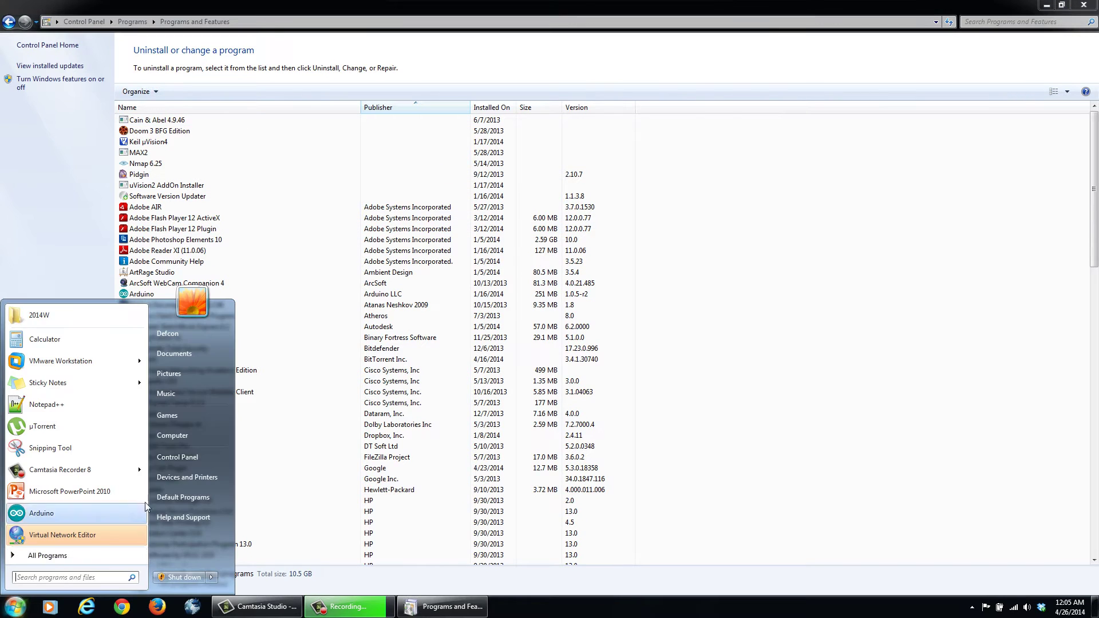
left_click(191, 459)
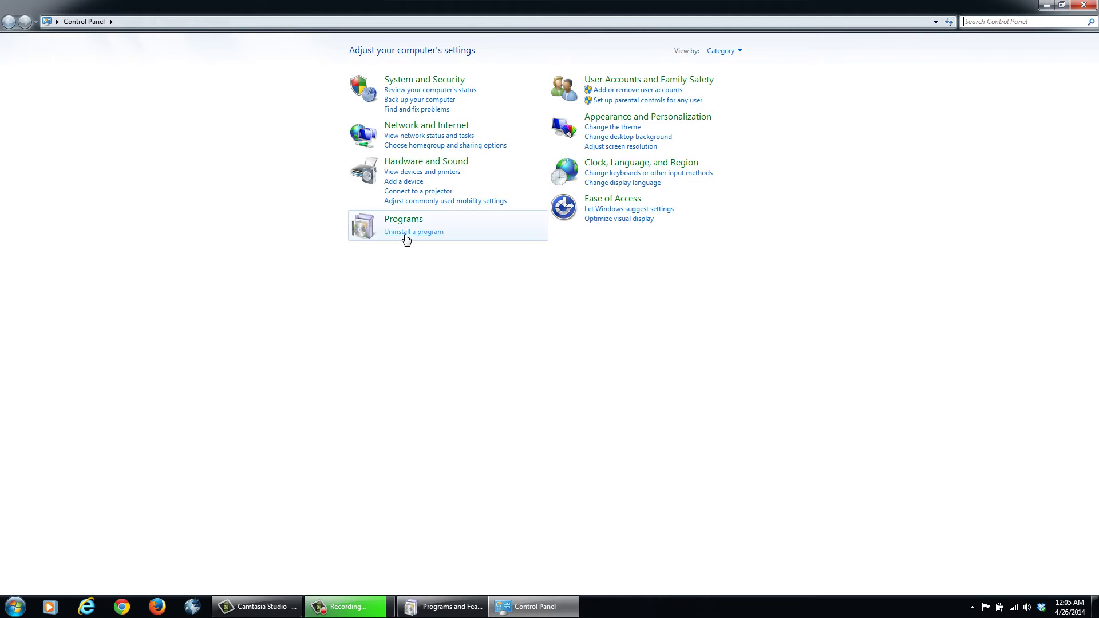
left_click(408, 235)
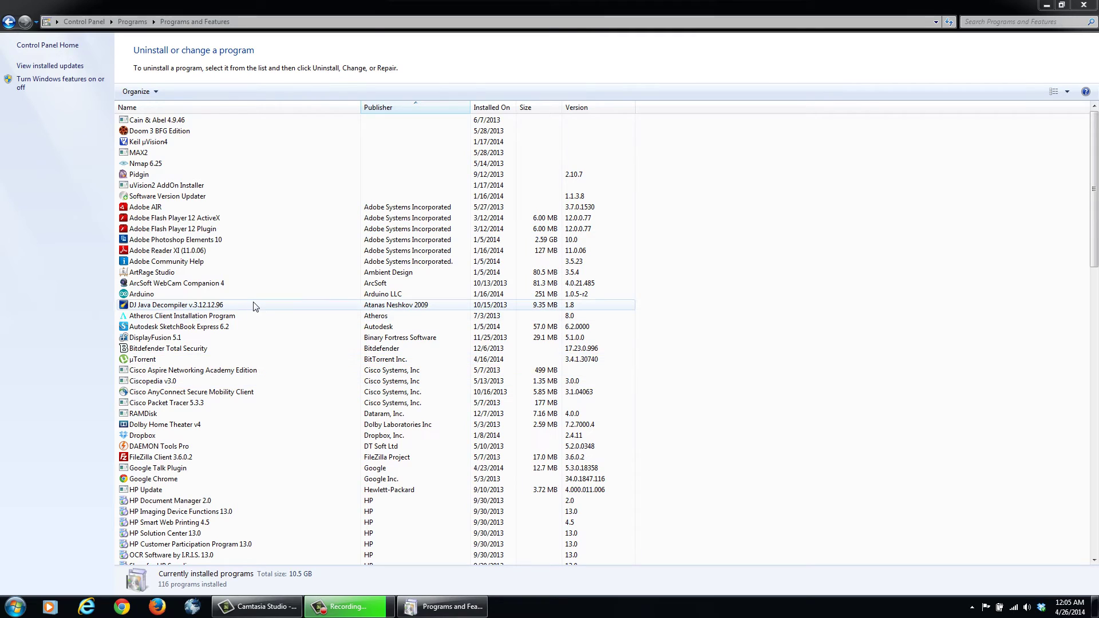
left_click(179, 327)
scroll(180, 328, "down", 13)
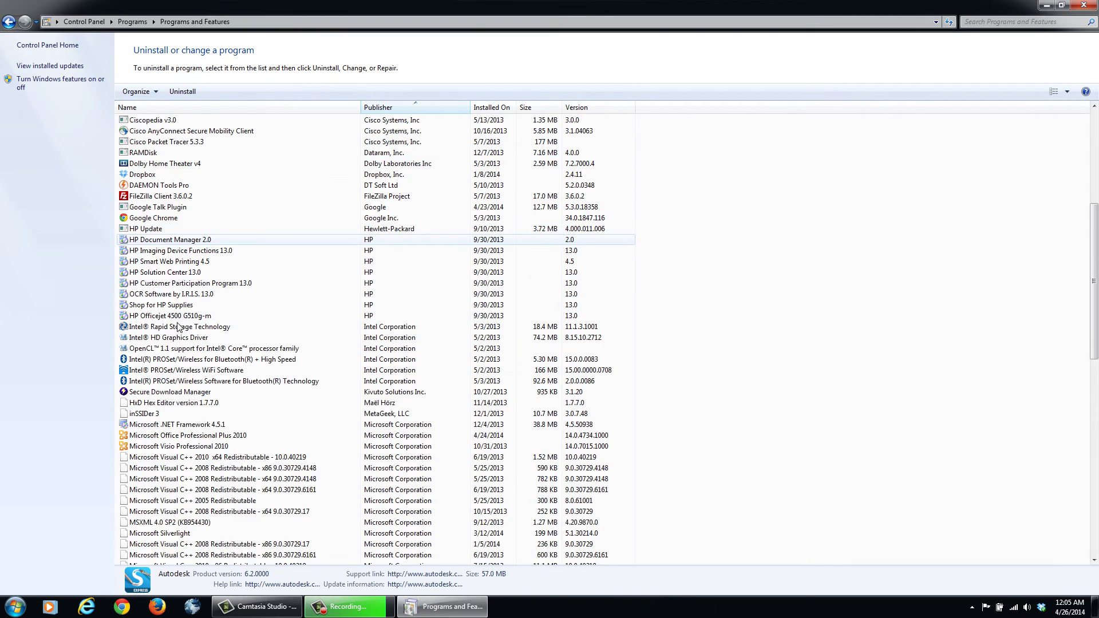
scroll(179, 327, "down", 8)
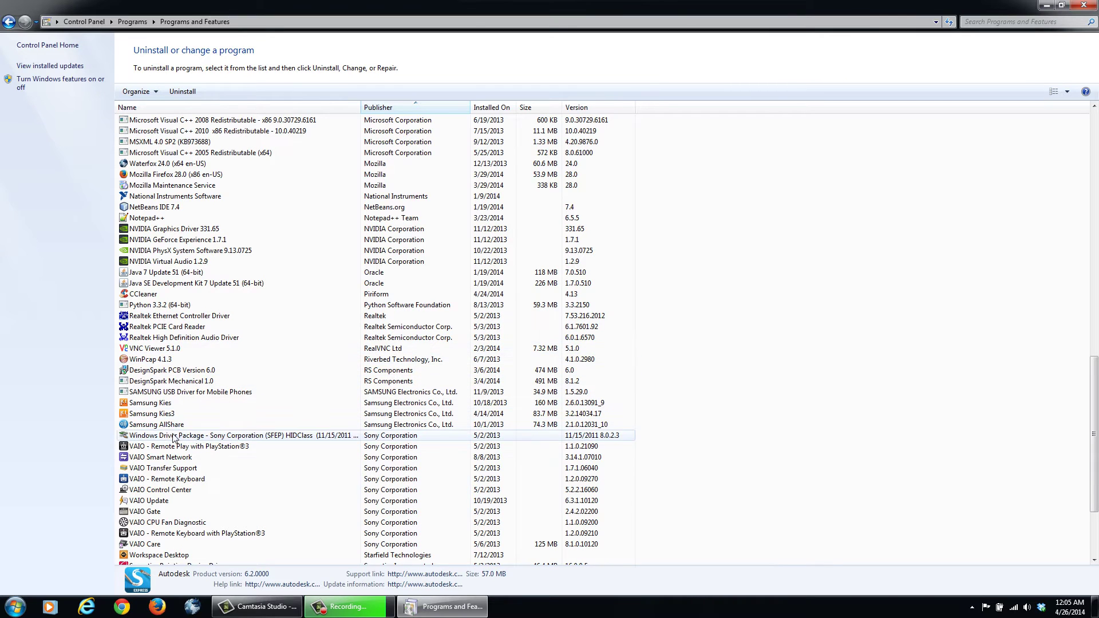
left_click(1084, 5)
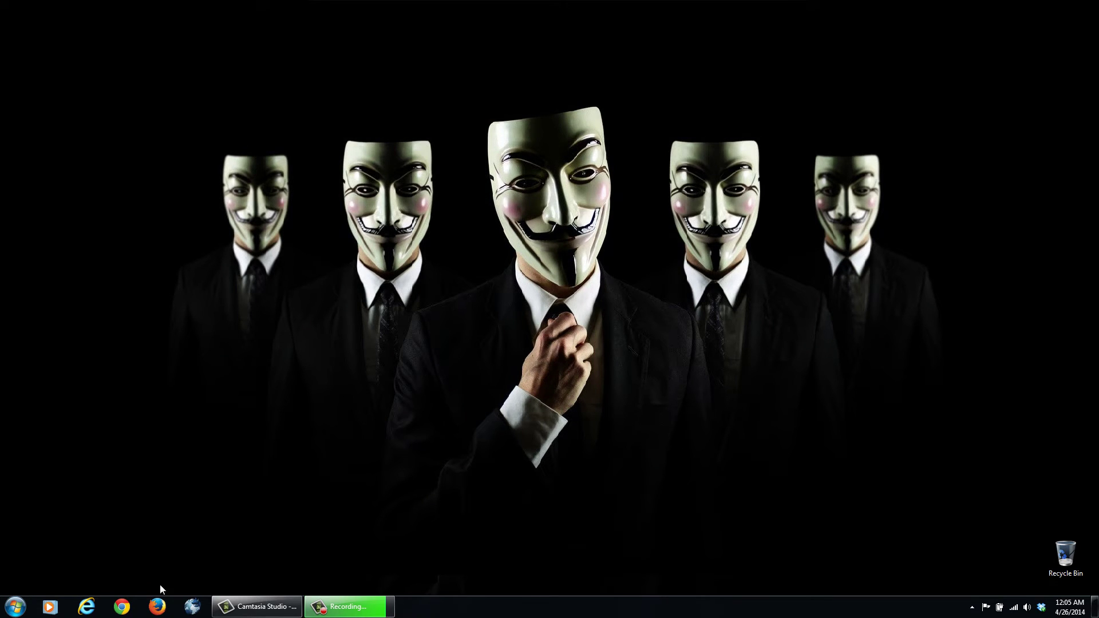
Step: Launch Firefox and run a Google search for 'ccleaner'
left_click(158, 606)
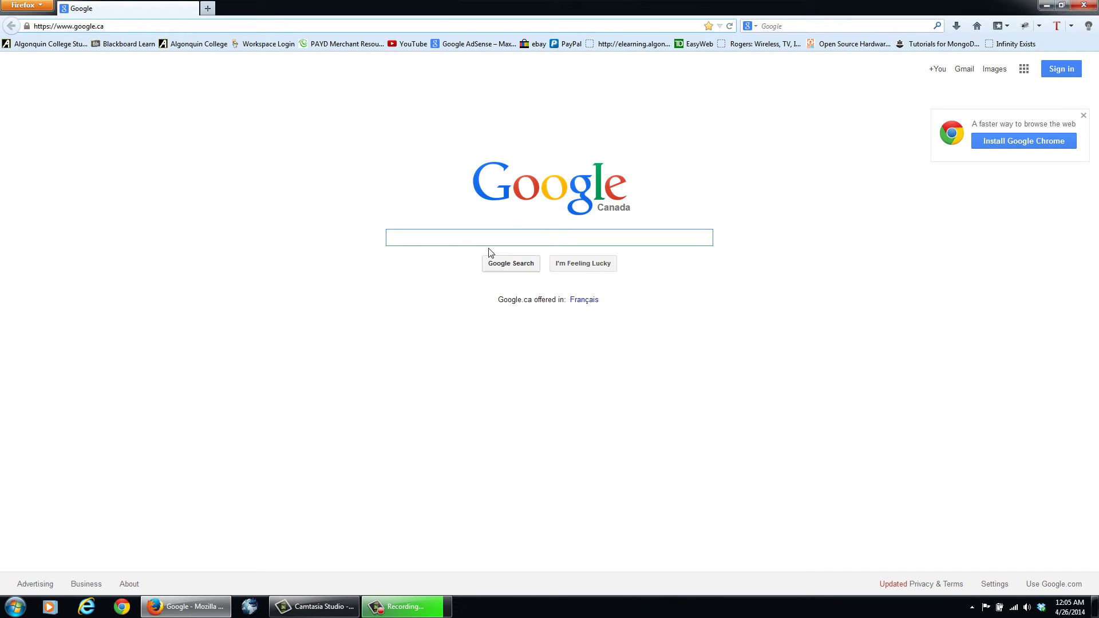
left_click(429, 241)
type("ccle")
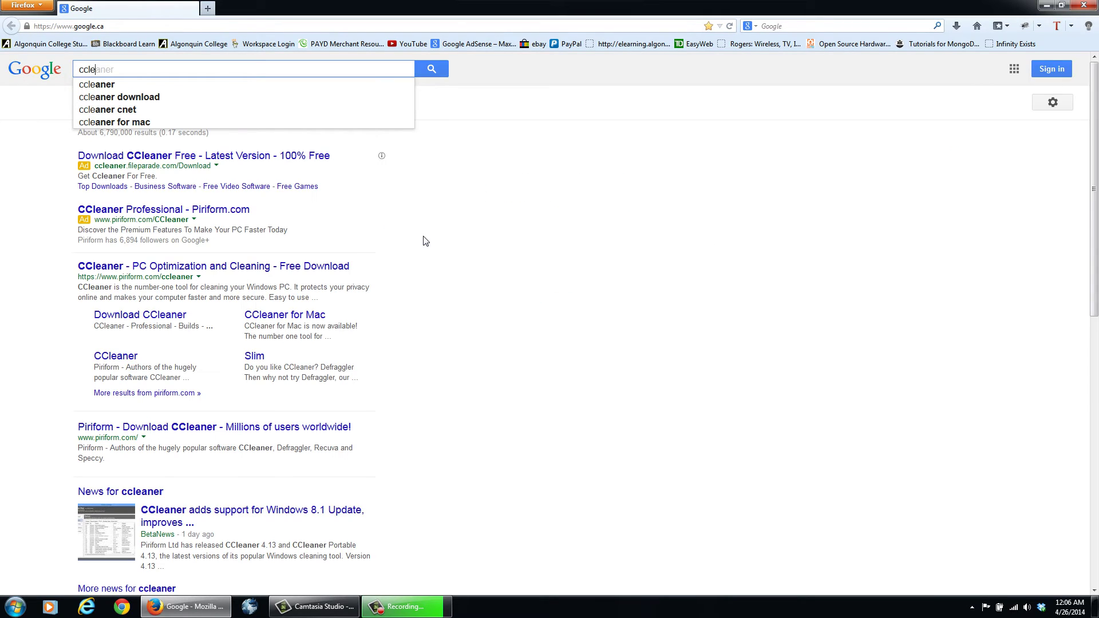
type("aner")
key("Return")
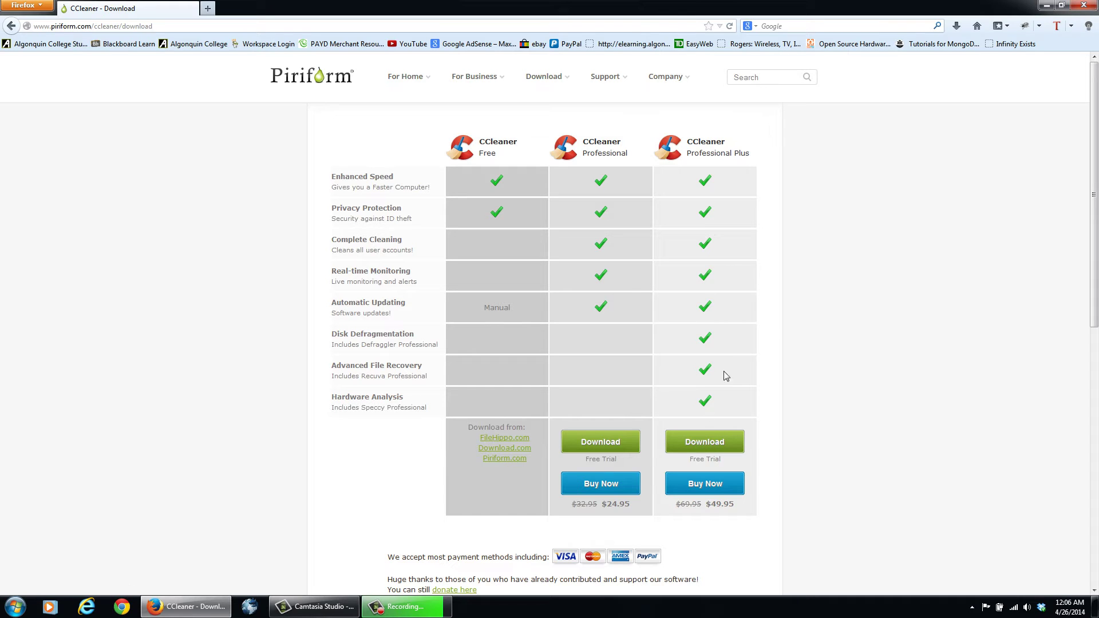
Step: Download the CCleaner Professional Plus trial installer, saving ccsetup413pro.exe to the desktop
left_click(706, 446)
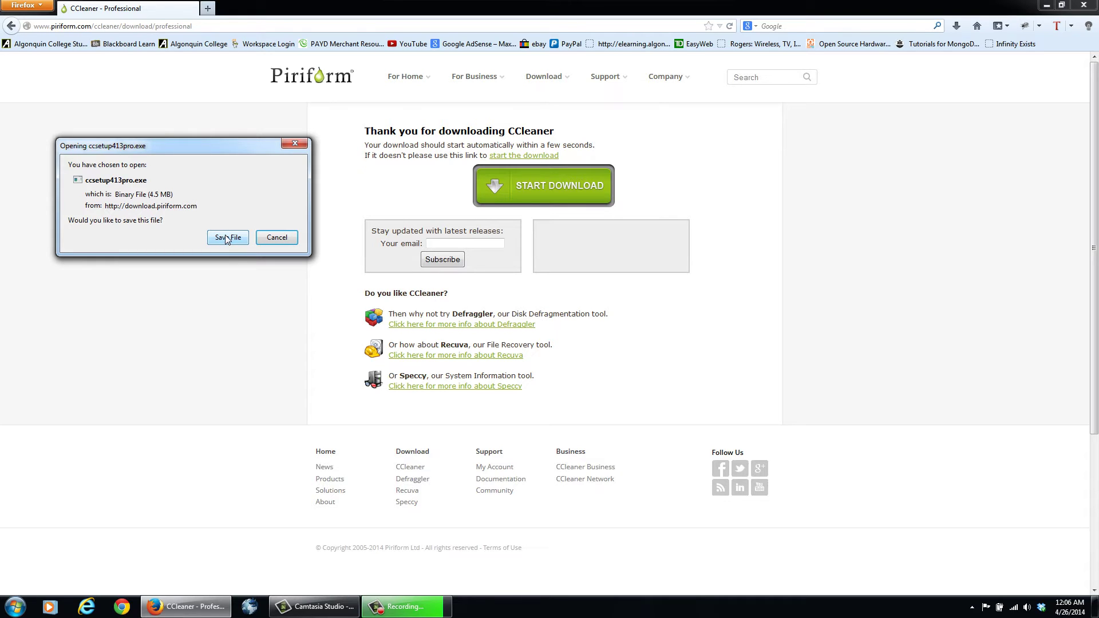
left_click(227, 241)
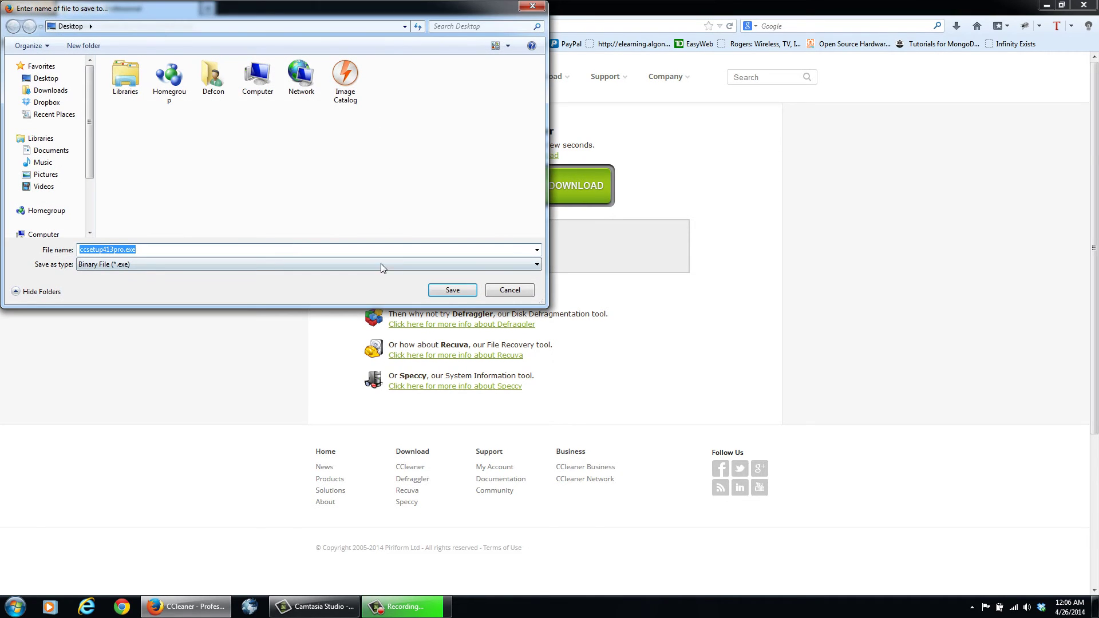
left_click(452, 290)
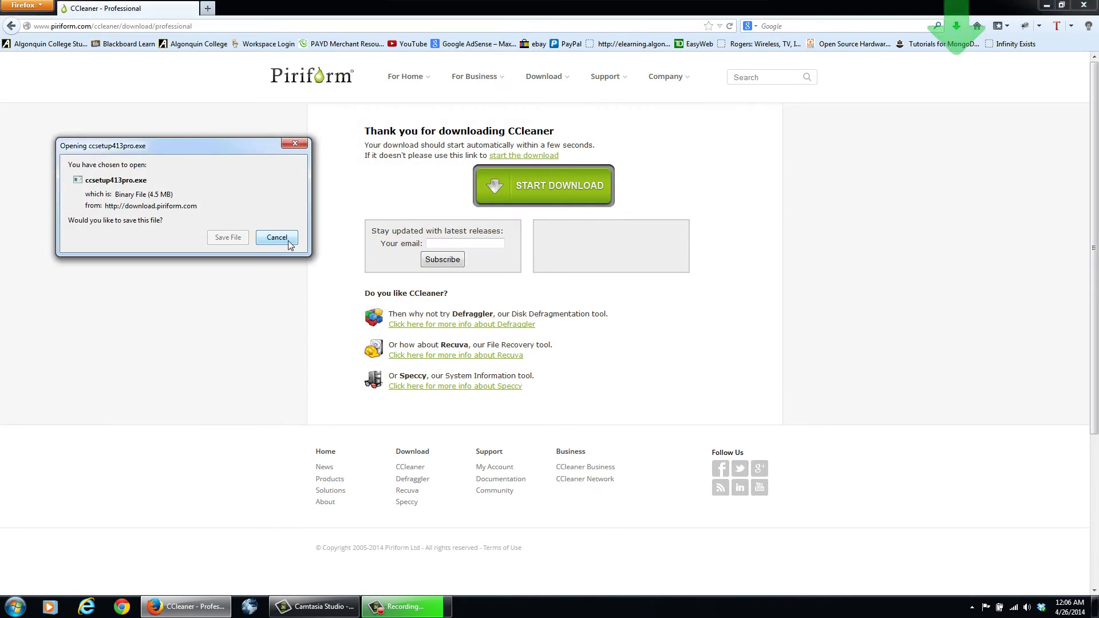
Step: Check the finished download in the Downloads list, then close Firefox
left_click(961, 29)
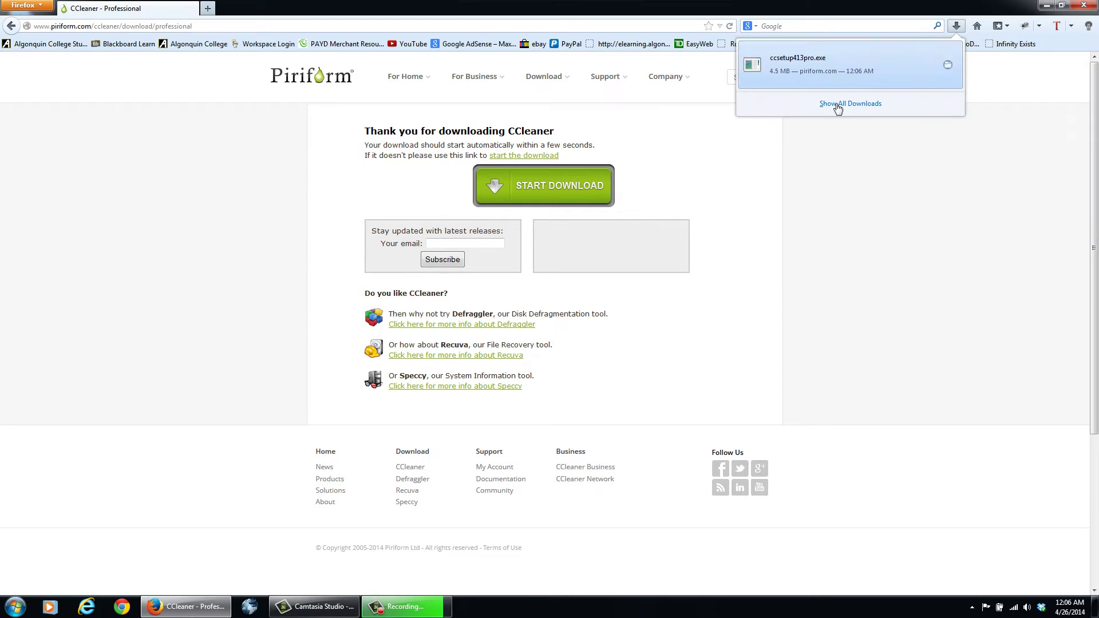
left_click(973, 243)
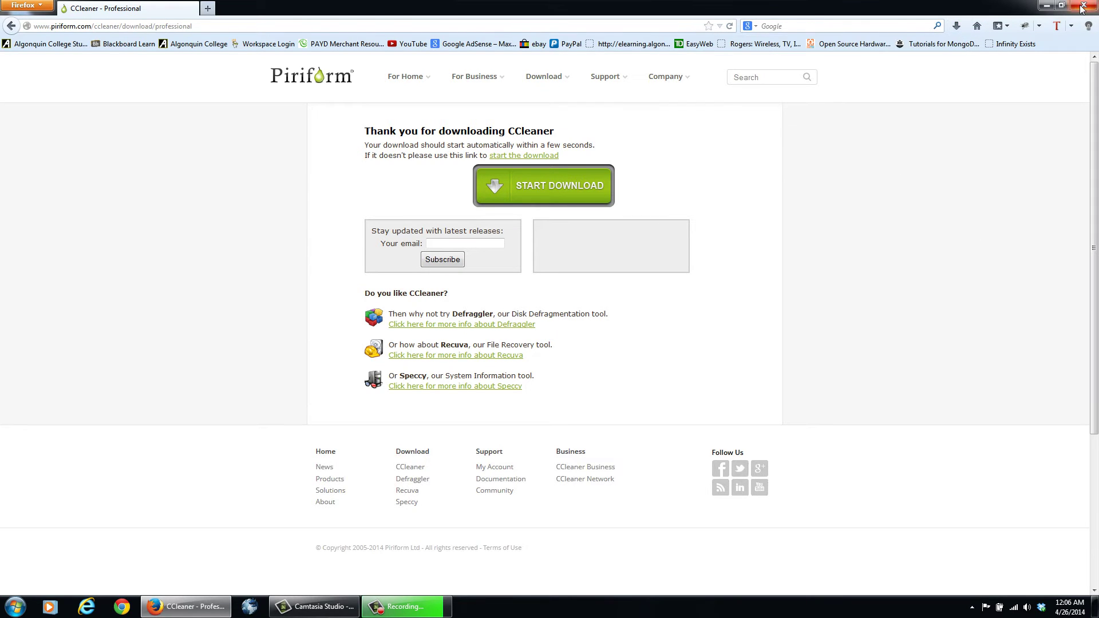
left_click(1084, 5)
double_click(22, 22)
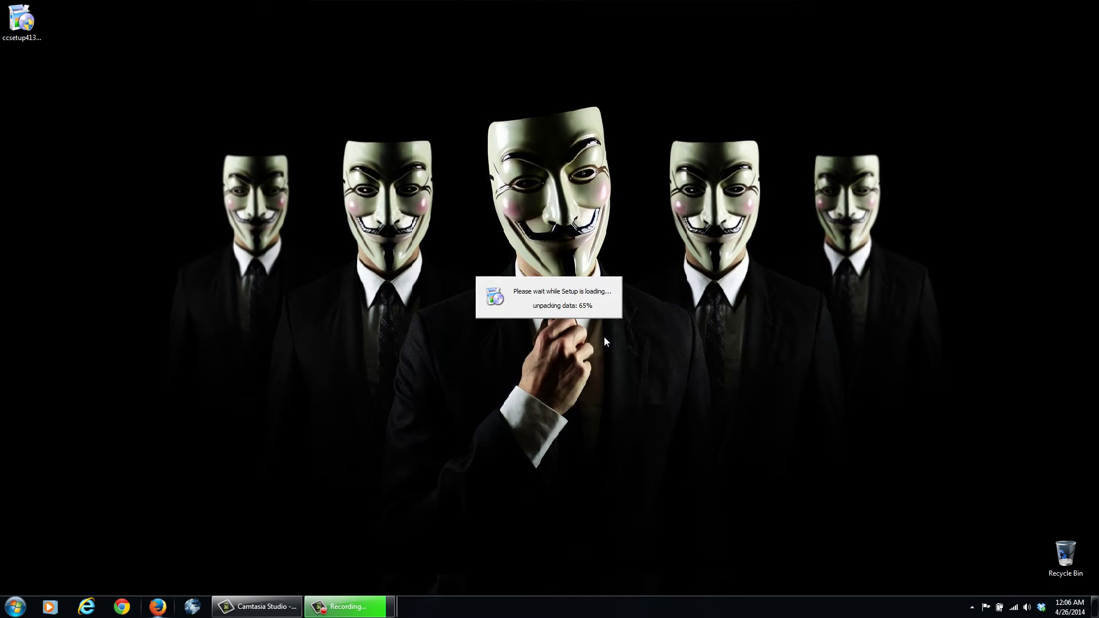
left_click(665, 395)
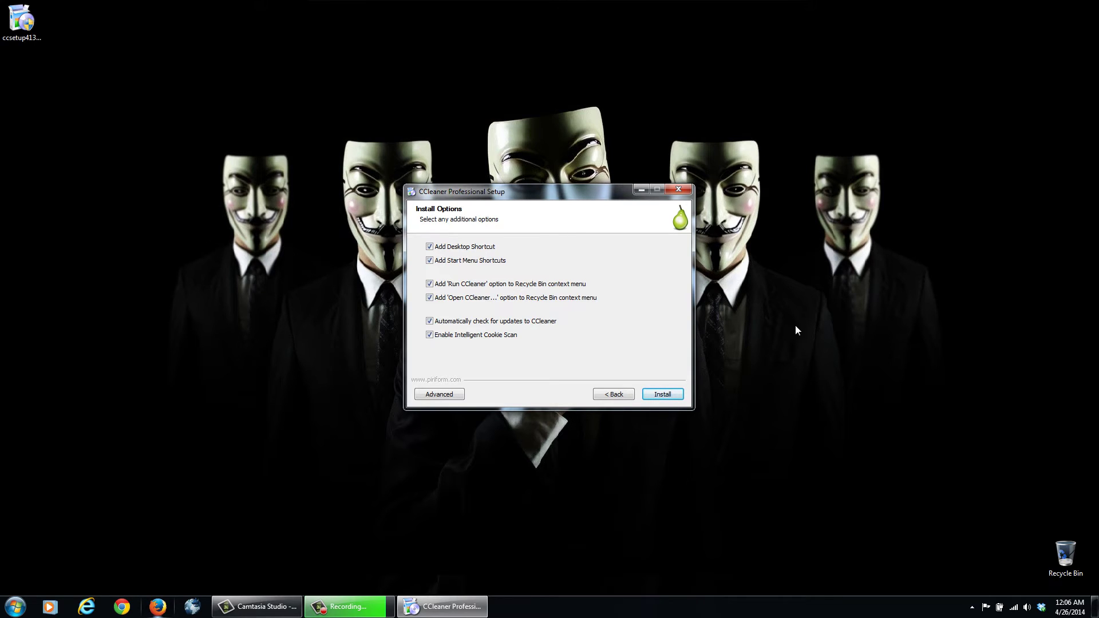
left_click(677, 189)
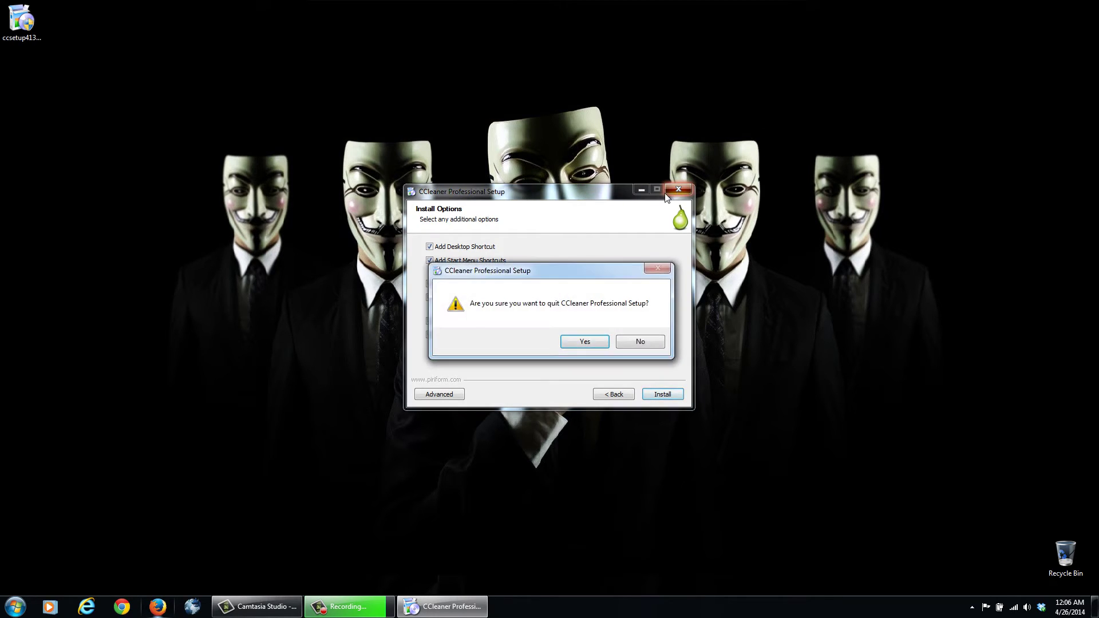
left_click(583, 343)
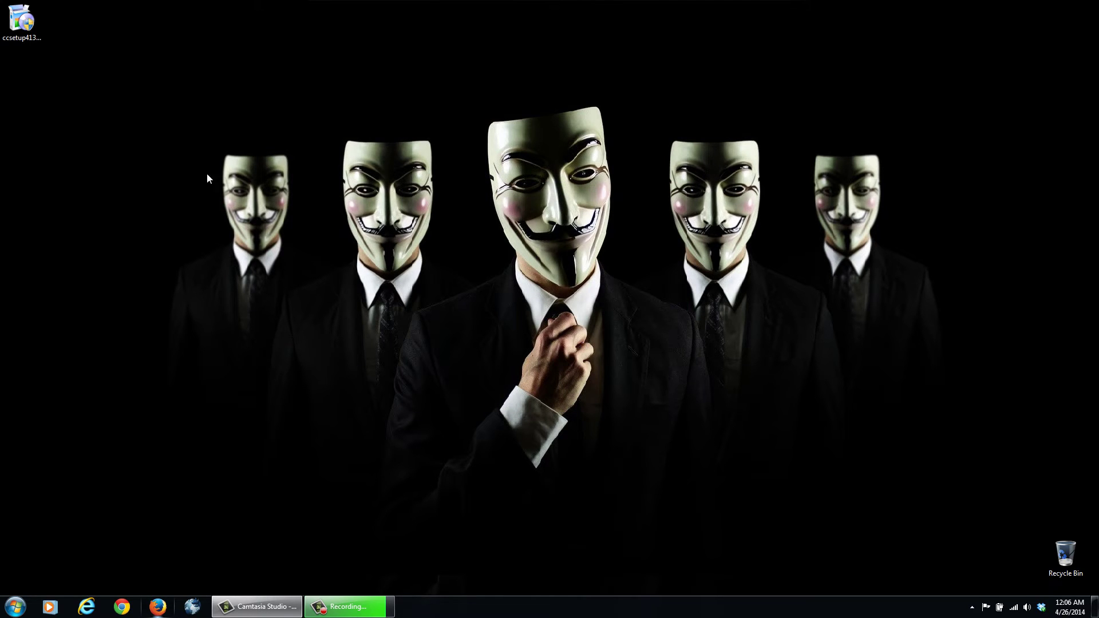
mouse_move(211, 1)
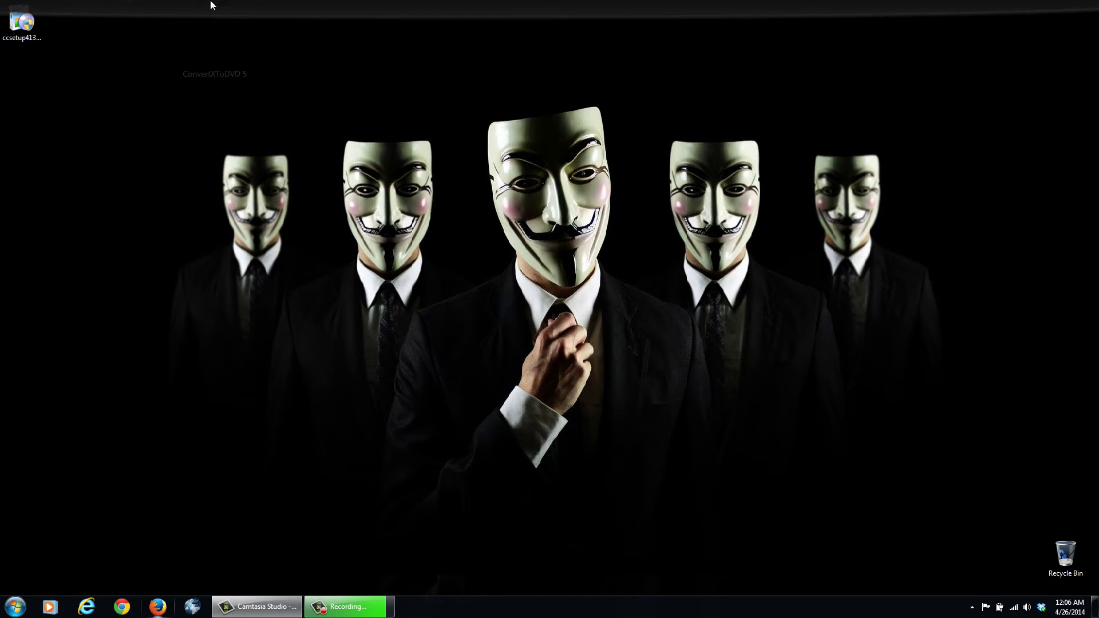
Step: Launch CCleaner and analyze the PC for temporary and cached junk files
left_click(254, 29)
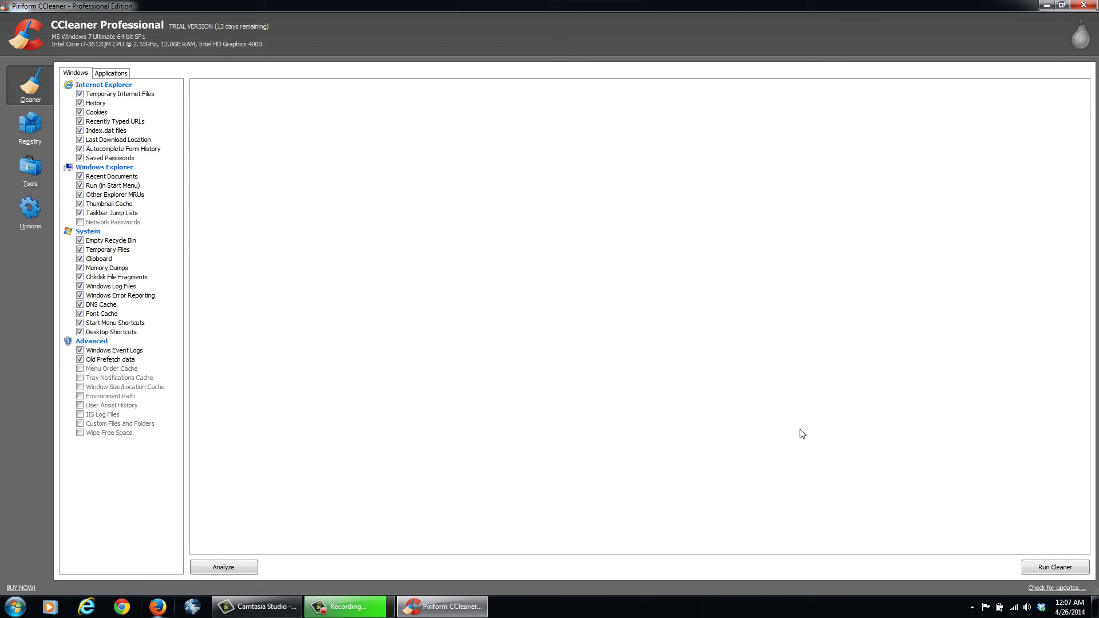
left_click(239, 567)
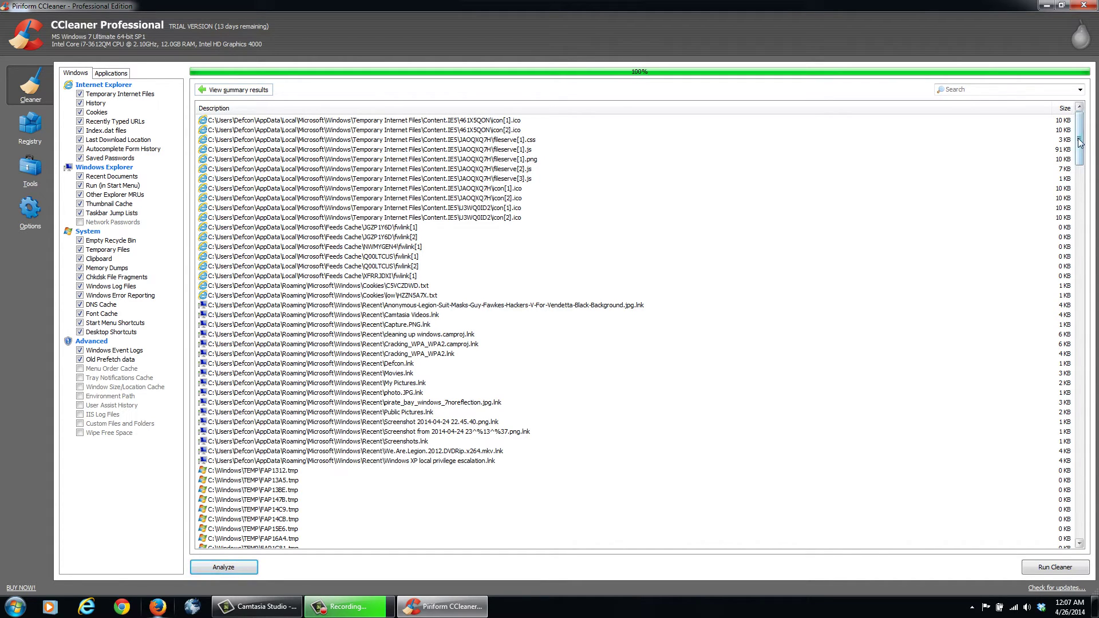
mouse_move(1081, 143)
left_mouse_down()
mouse_move(1092, 423)
mouse_move(1090, 143)
left_mouse_up()
Step: Run the cleaner, confirm permanent deletion, and view the 542 MB cleaning summary
left_click(1060, 569)
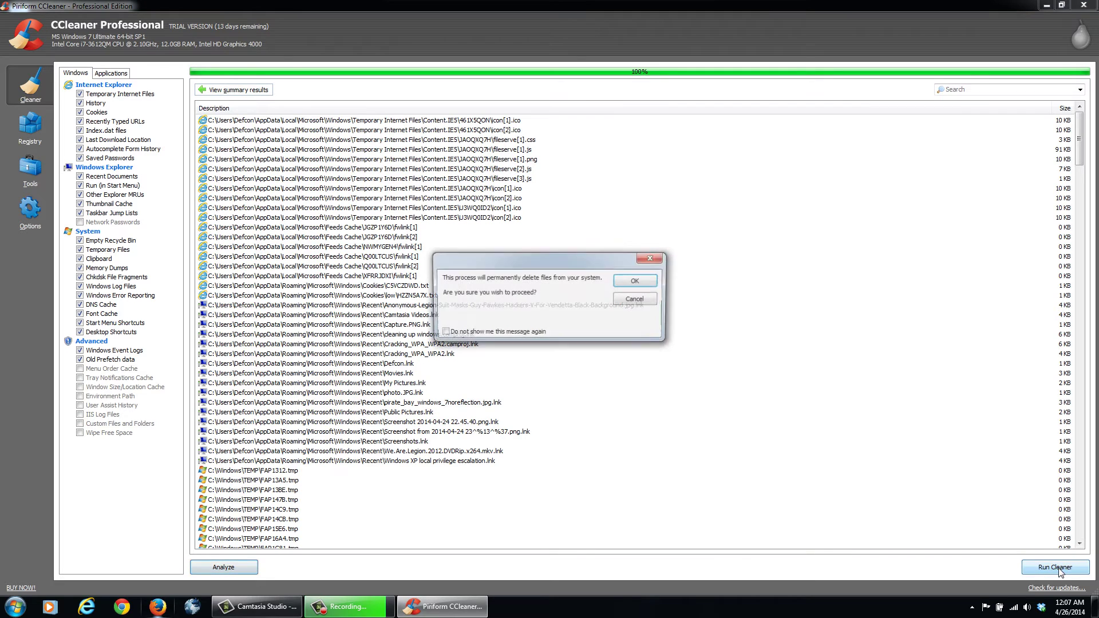
left_click(643, 289)
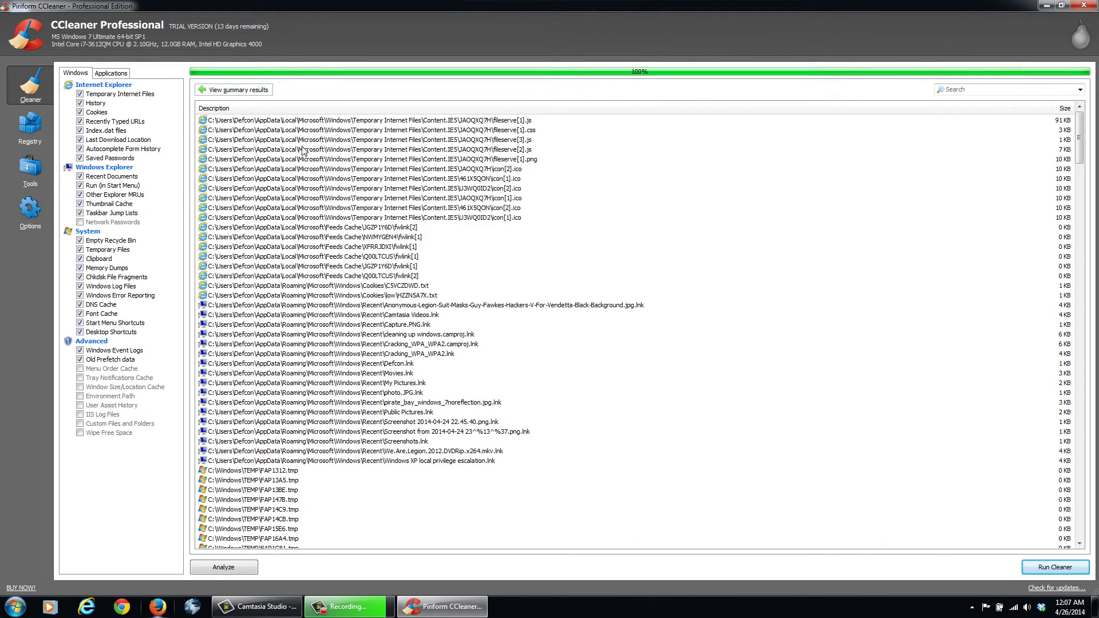
left_click(231, 93)
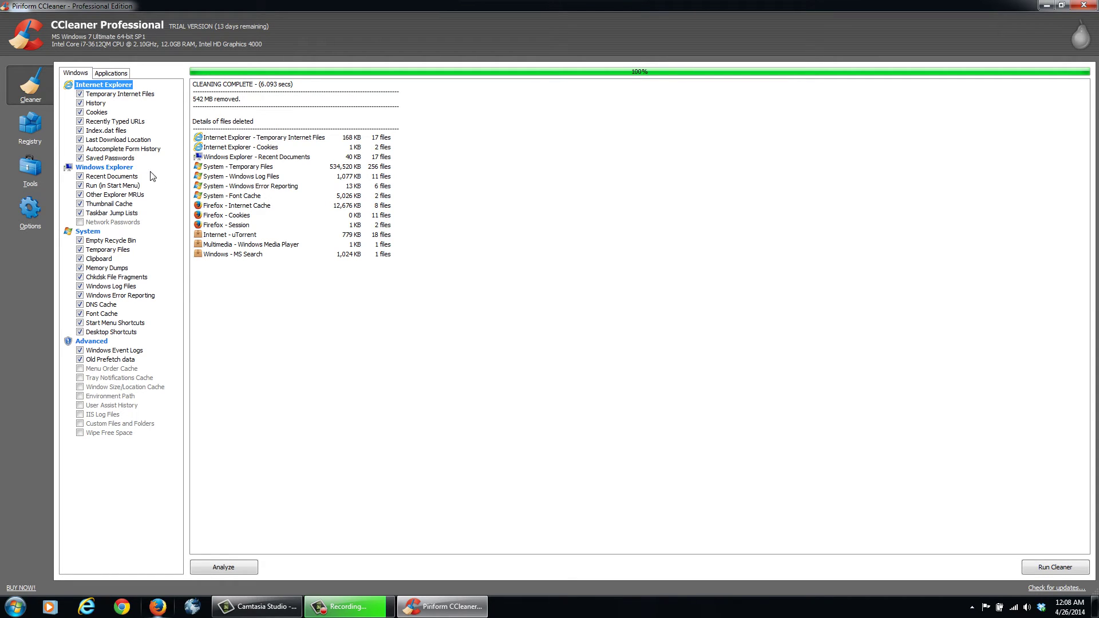
Step: Switch to CCleaner's Registry section and scan it for issues
left_click(28, 128)
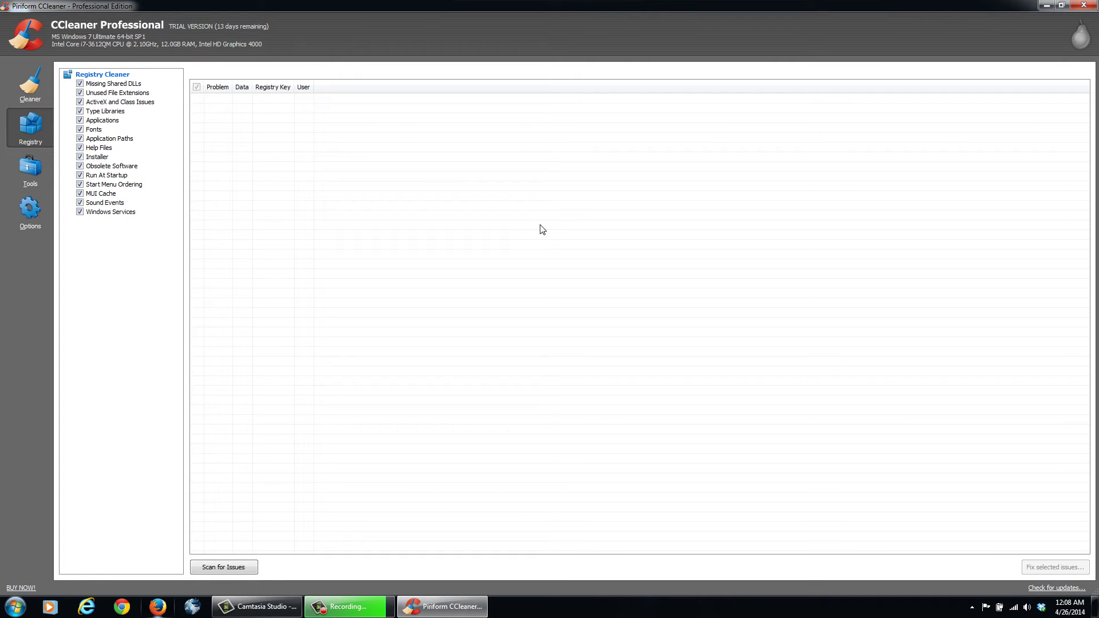
left_click(240, 570)
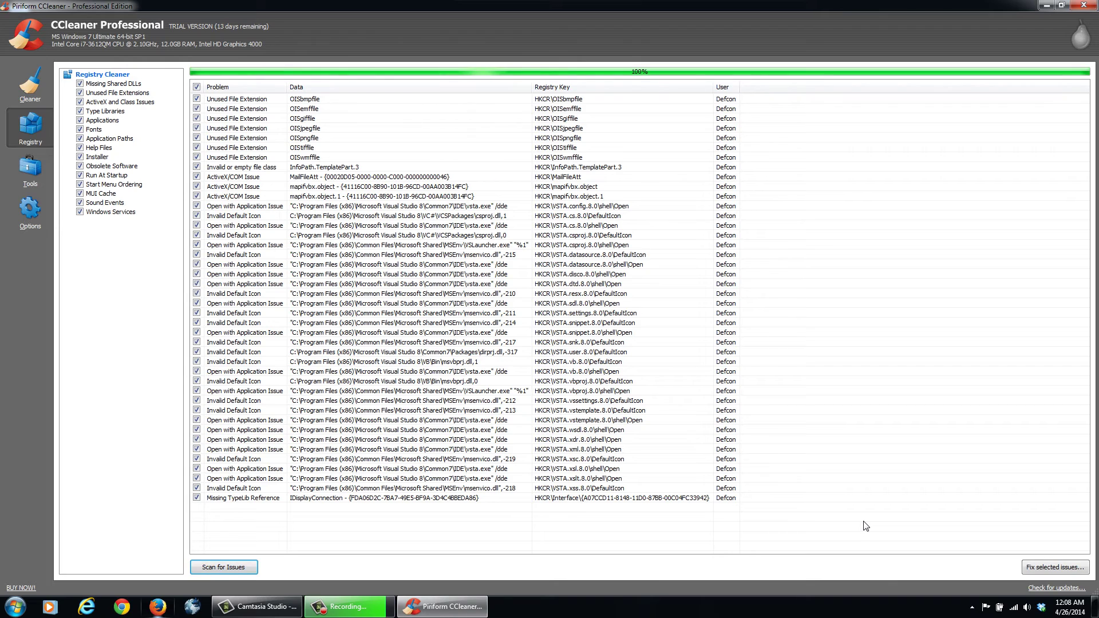
Step: Back up the registry changes as 4262014.reg, then fix all 42 registry issues
left_click(1060, 567)
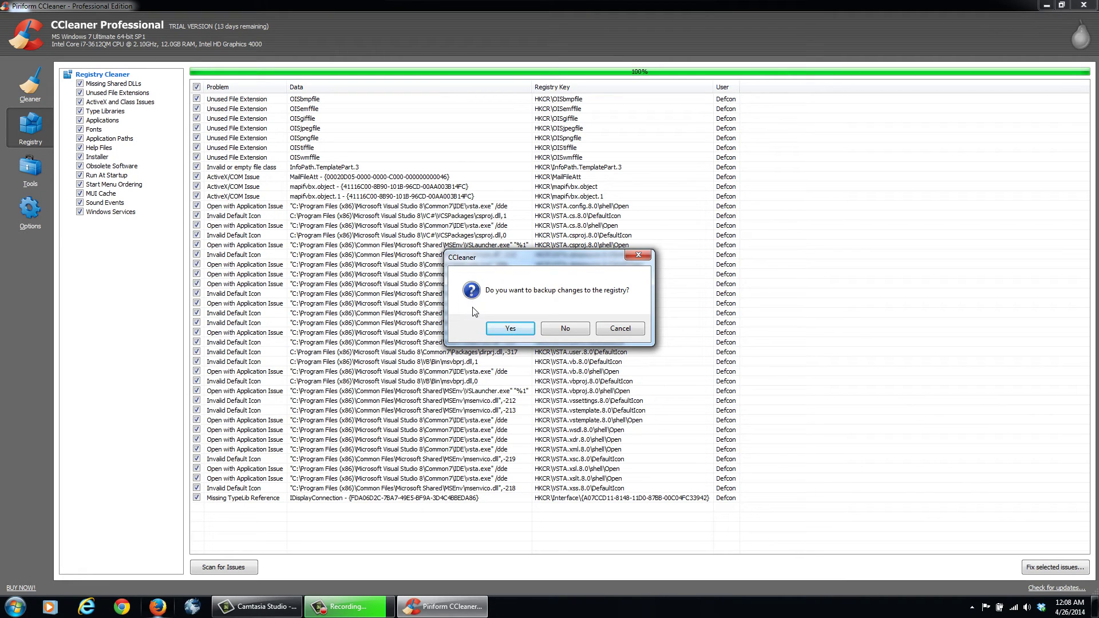
left_click(510, 329)
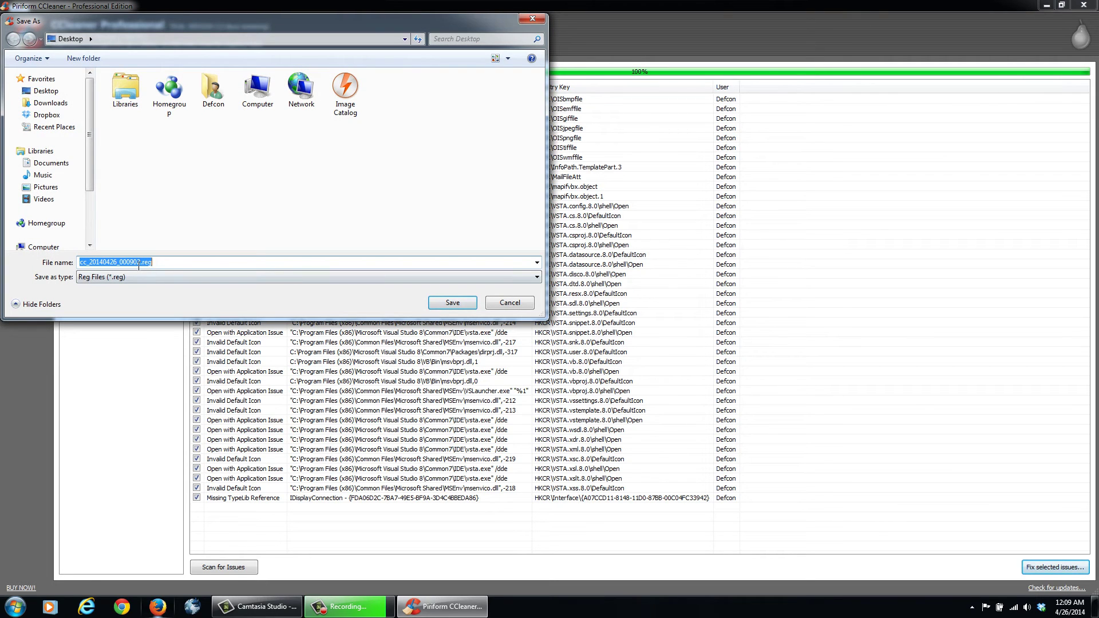
left_click(144, 264)
left_click_drag(153, 263, 75, 258)
left_click_drag(141, 264, 84, 266)
type("4262014")
left_click(462, 304)
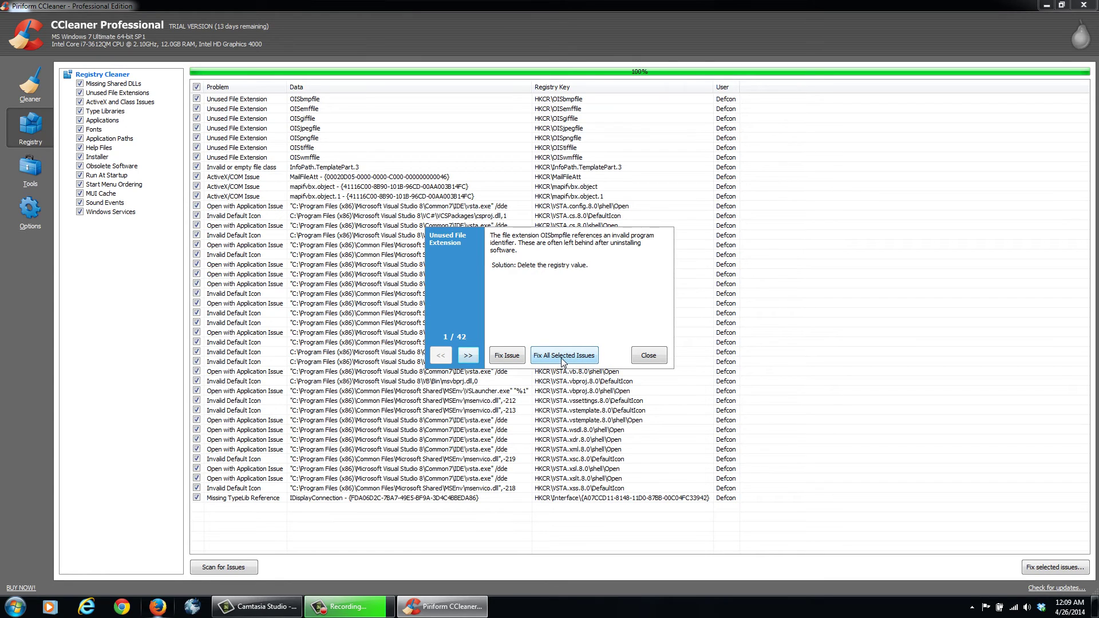
left_click(561, 358)
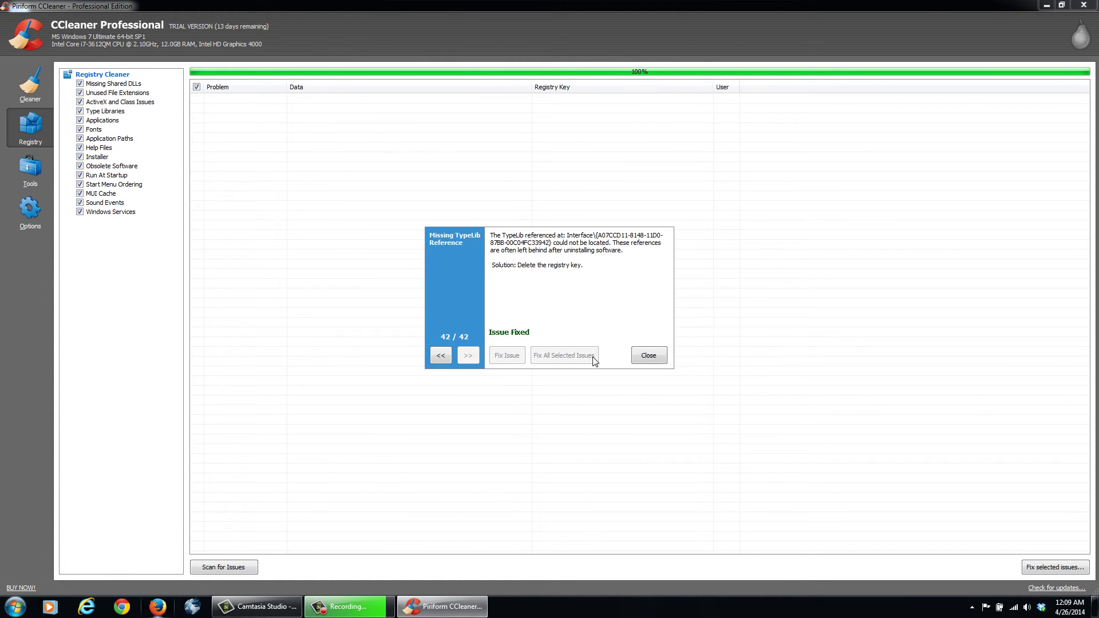
left_click(647, 358)
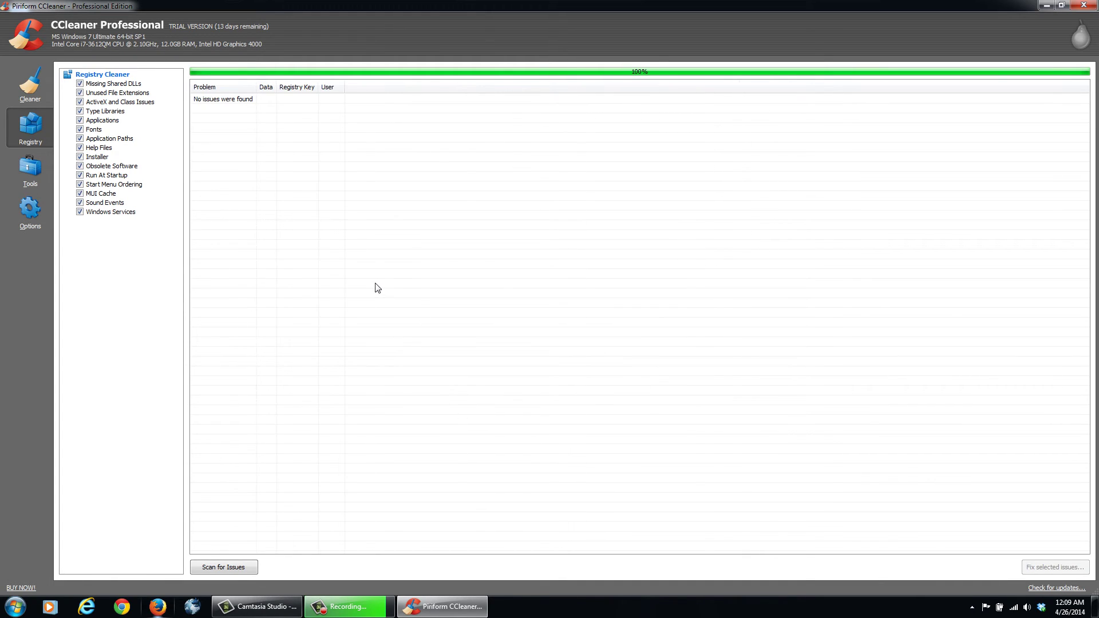
Step: Review CCleaner's Options pages: Settings, Cookies, Include, Exclude, Users and Advanced
left_click(32, 208)
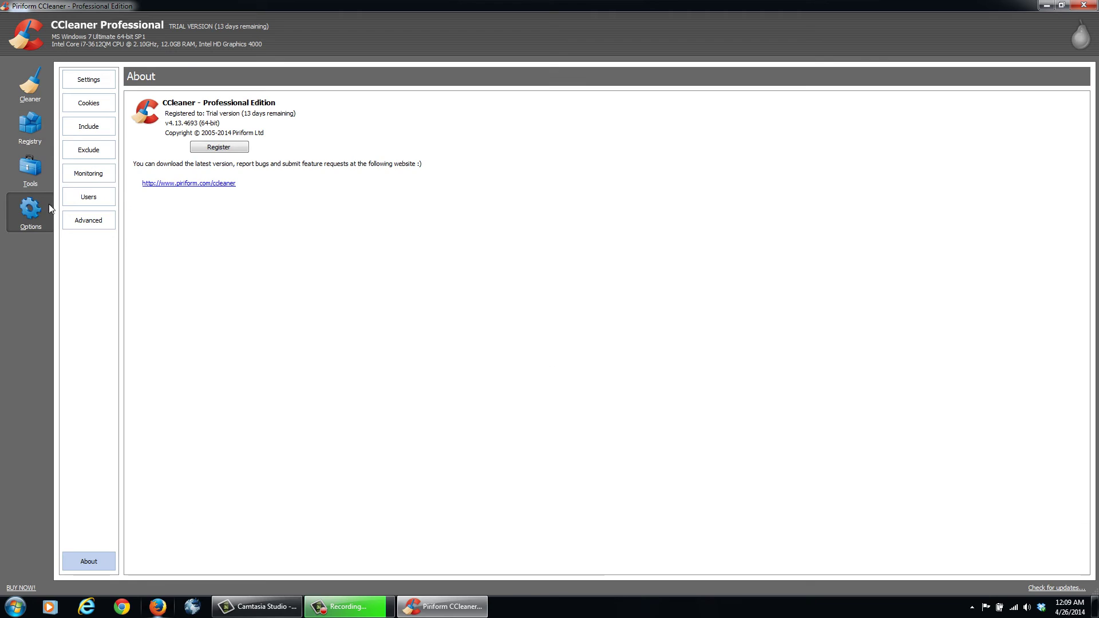
left_click(98, 83)
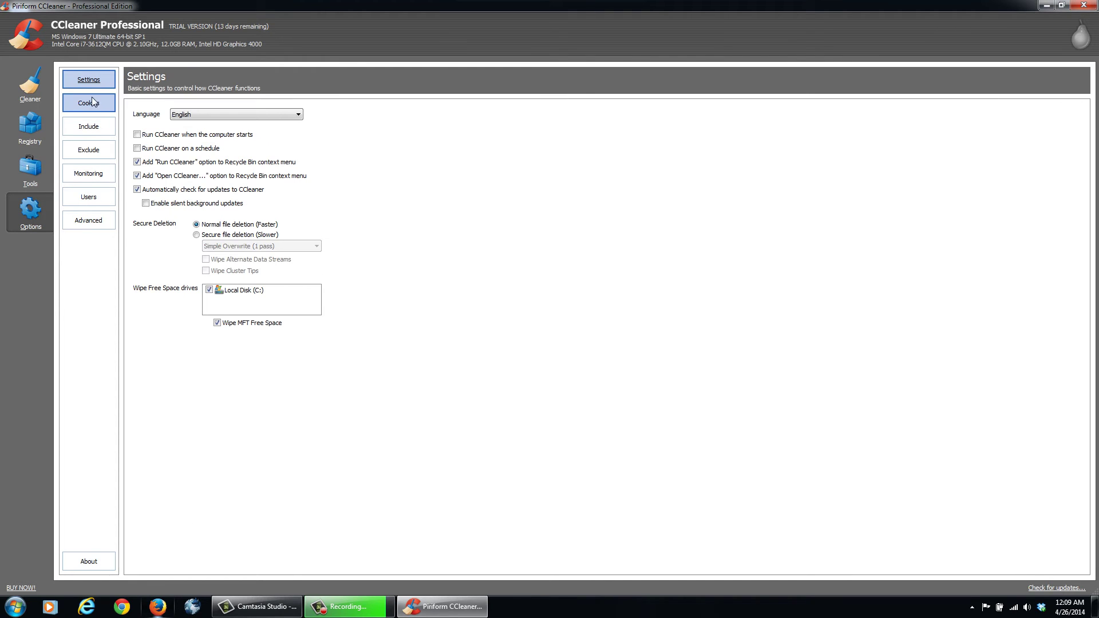
left_click(105, 105)
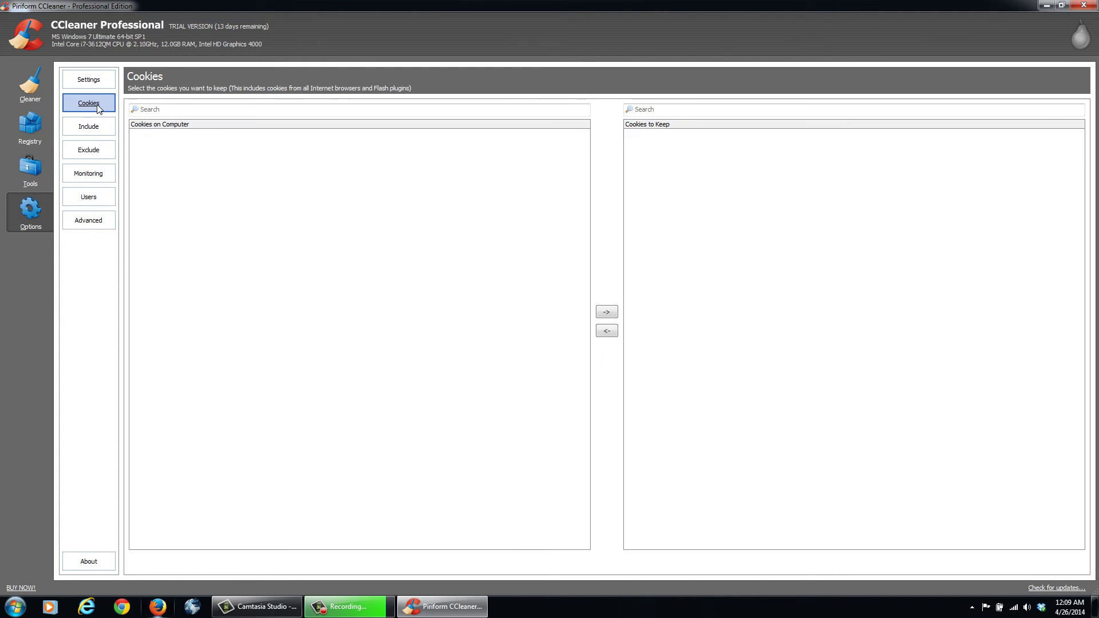
left_click(90, 133)
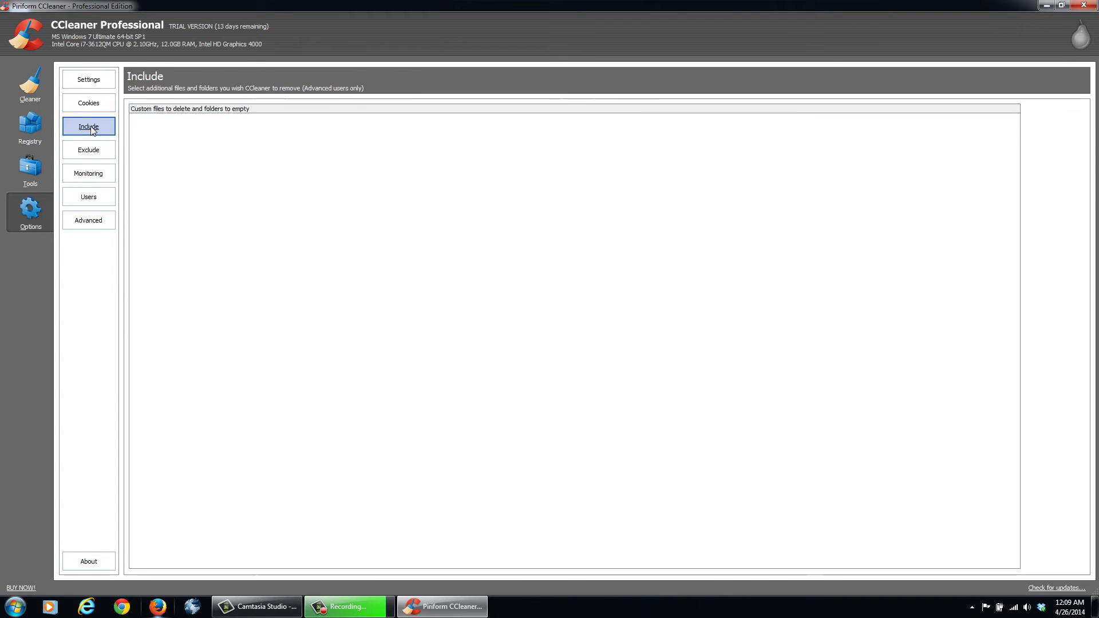
left_click(89, 150)
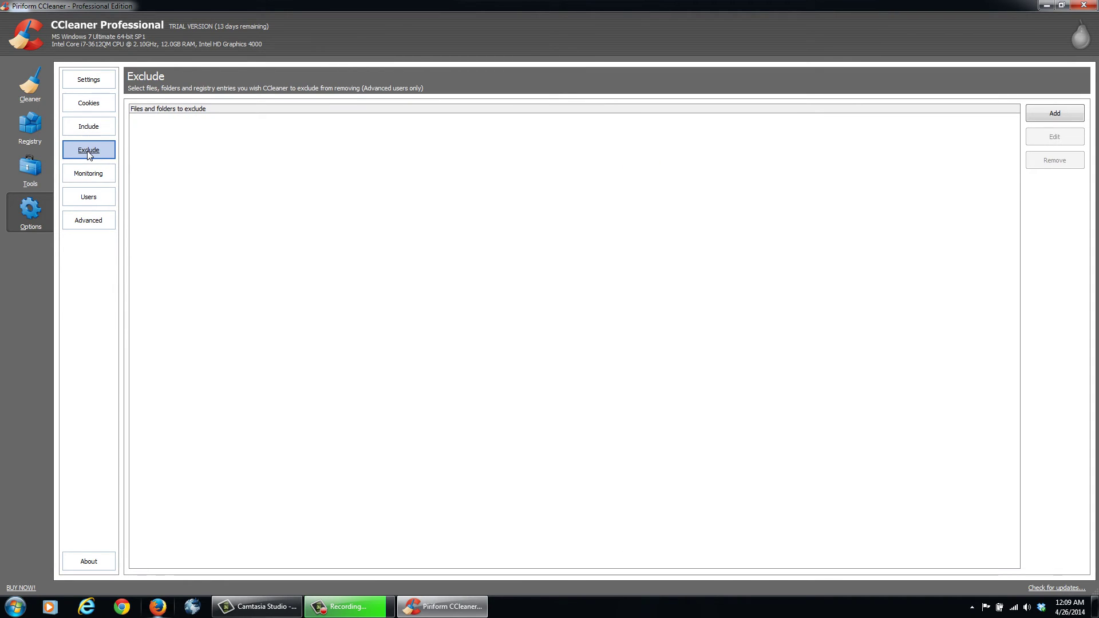
left_click(88, 198)
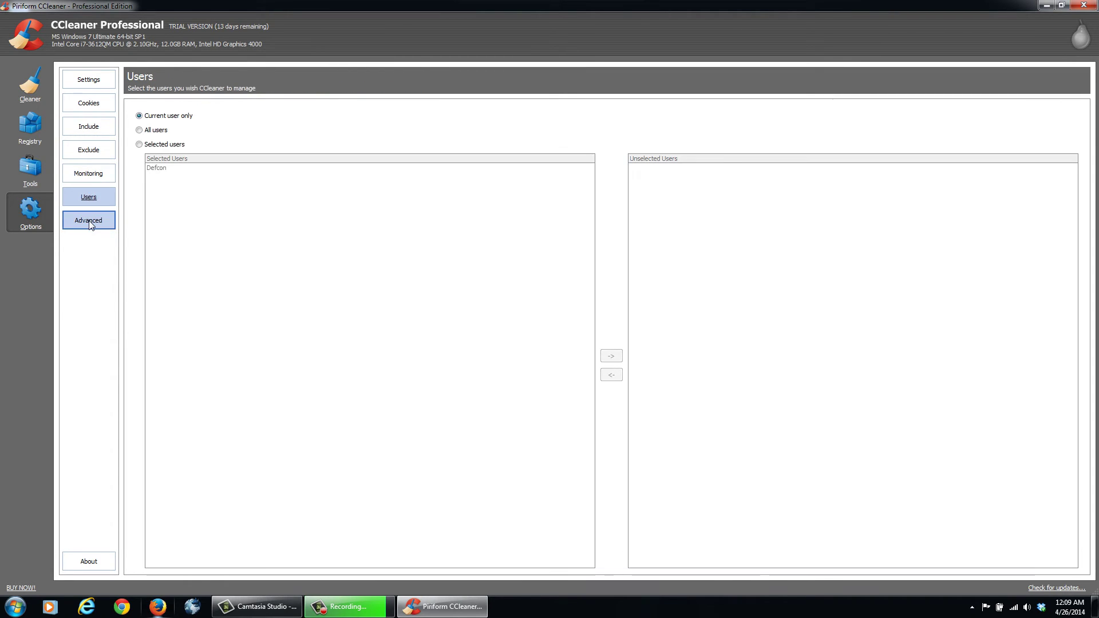
left_click(89, 220)
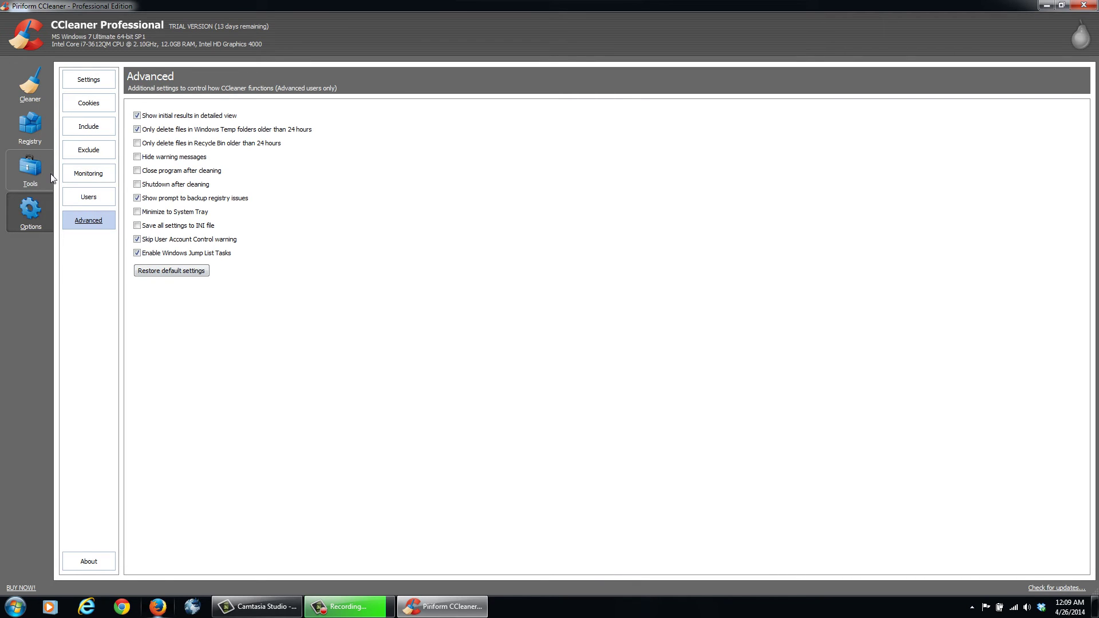
Step: Browse the Tools pages for Uninstall, Startup and System Restore, ending at Drive Wiper
left_click(37, 178)
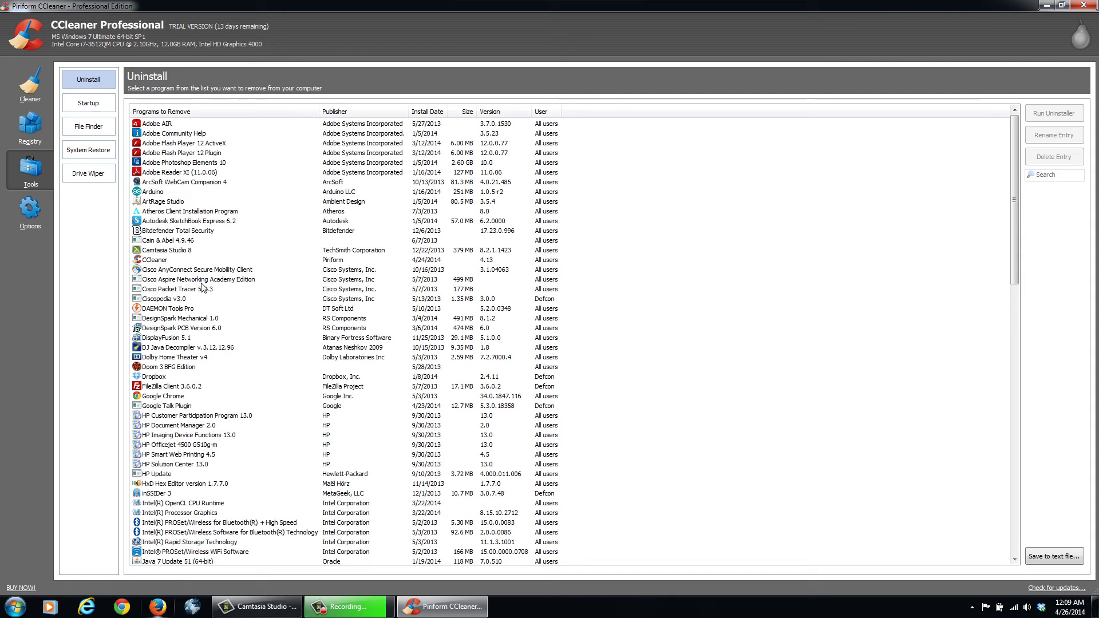
left_click(88, 104)
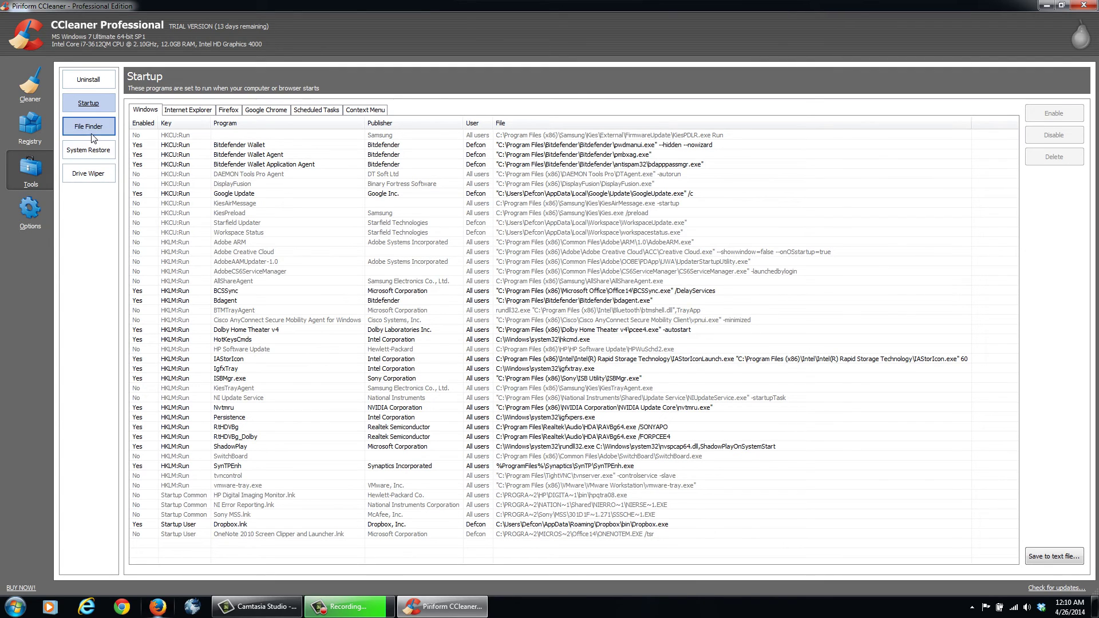
left_click(90, 150)
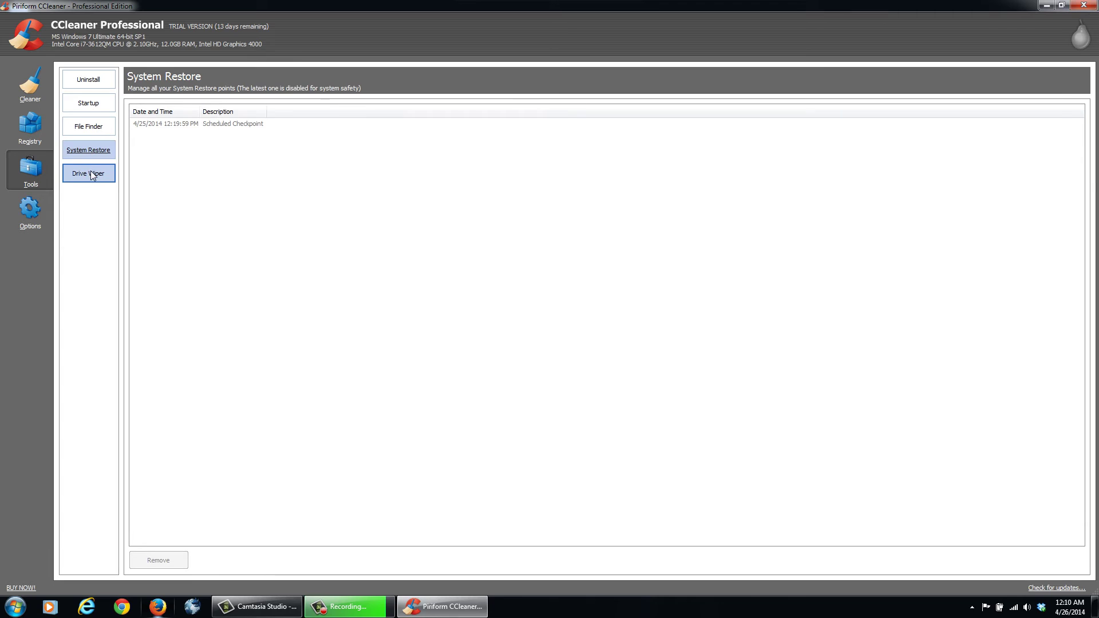
left_click(87, 175)
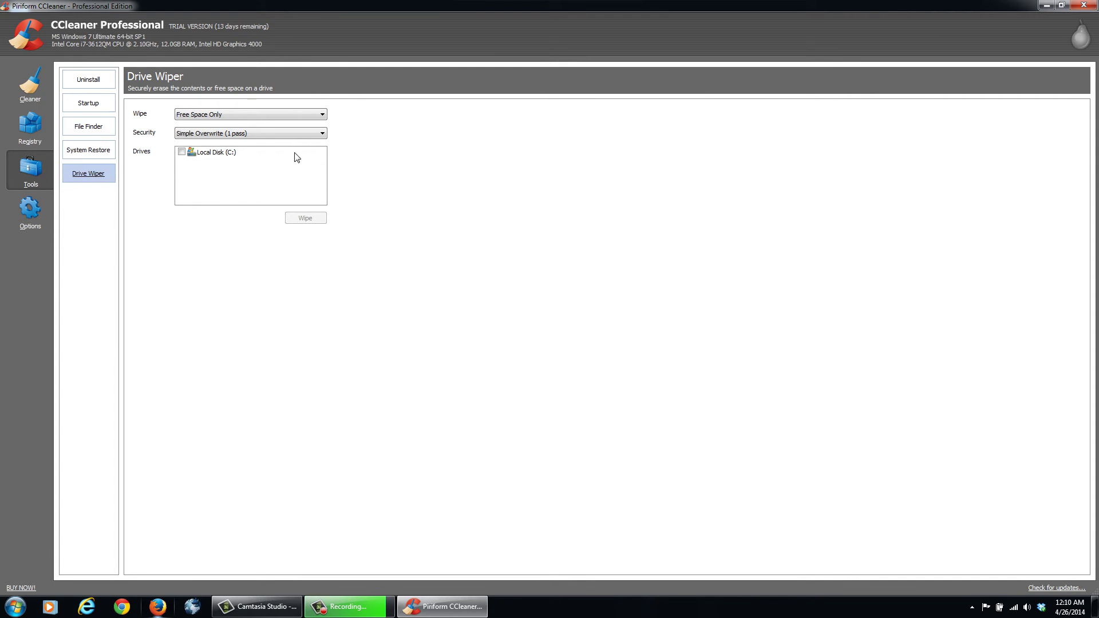
Step: Close CCleaner and briefly check the hidden notification-area icons
left_click(1091, 7)
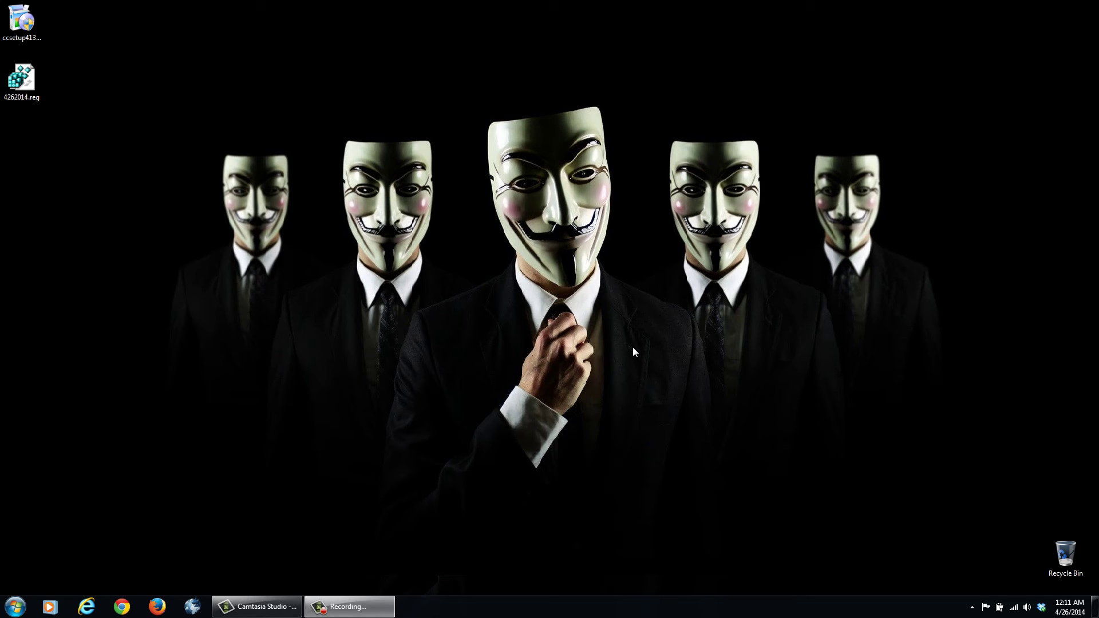
left_click(972, 607)
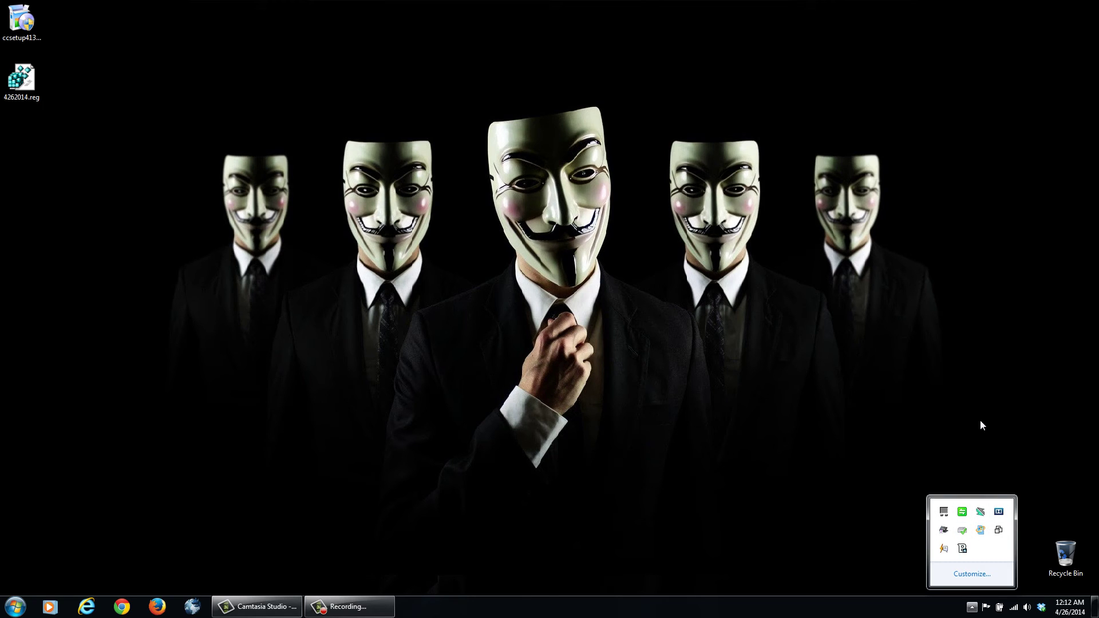
left_click(445, 473)
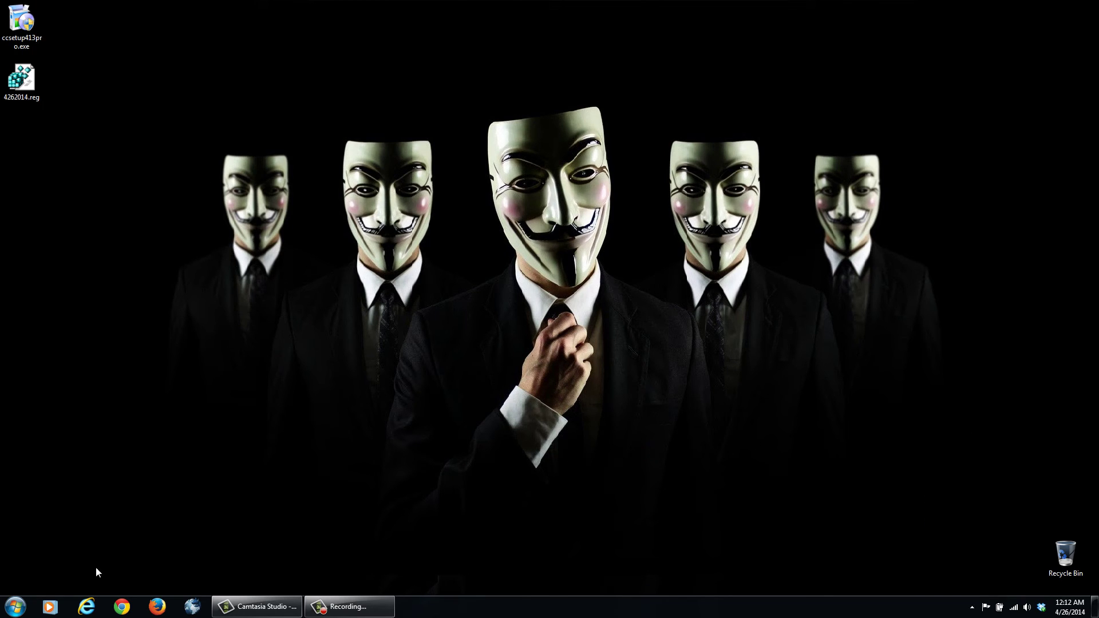
Step: Open System Configuration by searching 'msconfig' from the Start menu
left_click(15, 606)
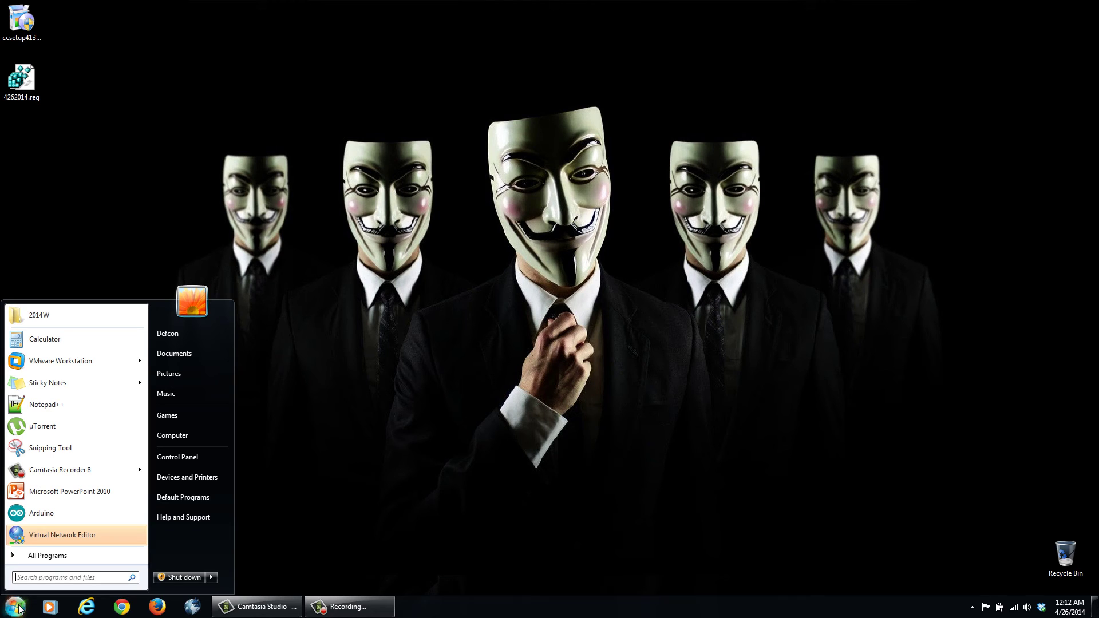
type("ms")
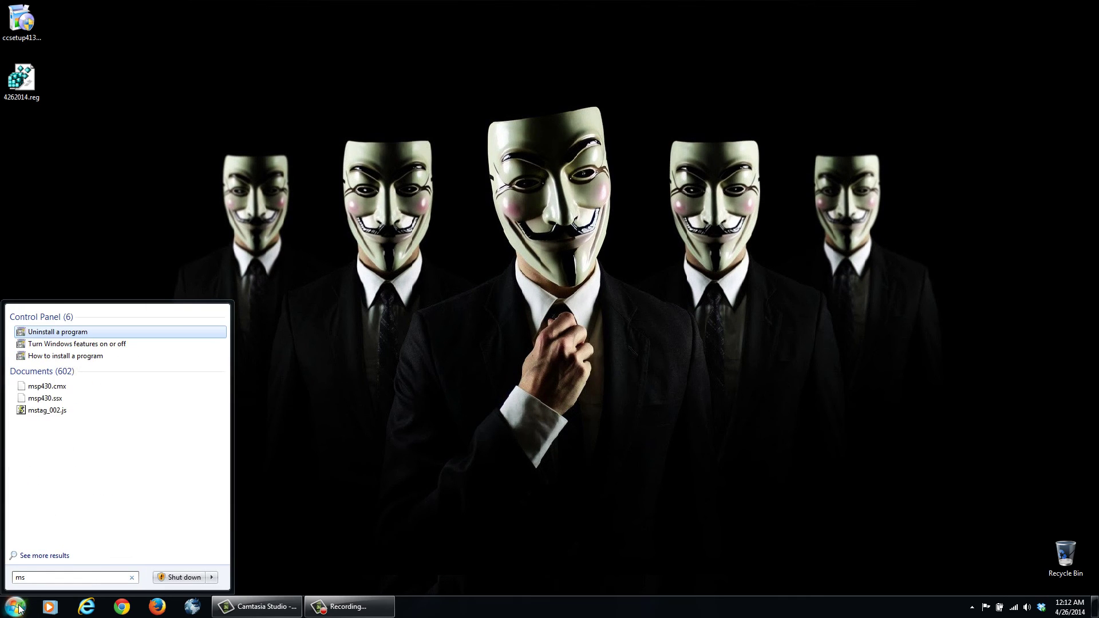
type("config")
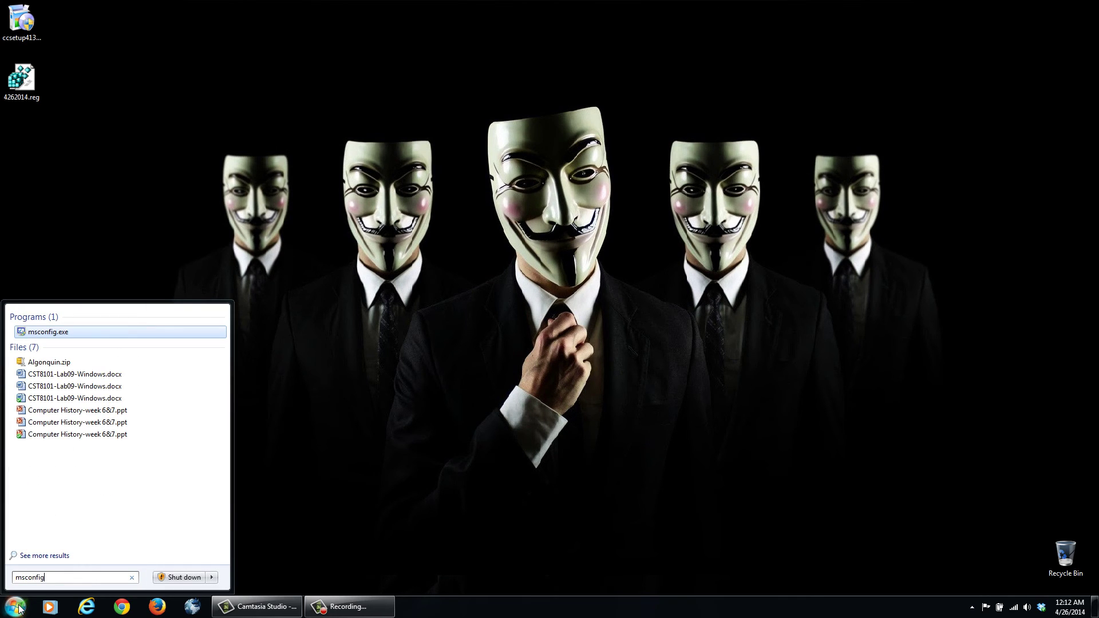
key("Return")
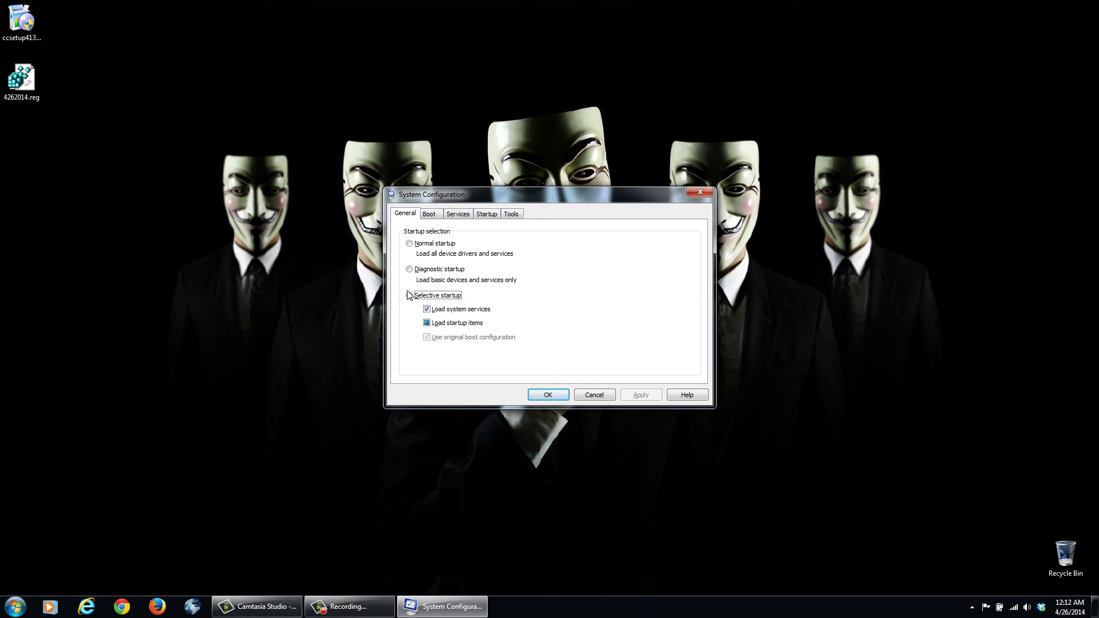
Step: Look through the Boot and Services tabs, then scan the Startup items list
left_click(431, 217)
left_click(451, 217)
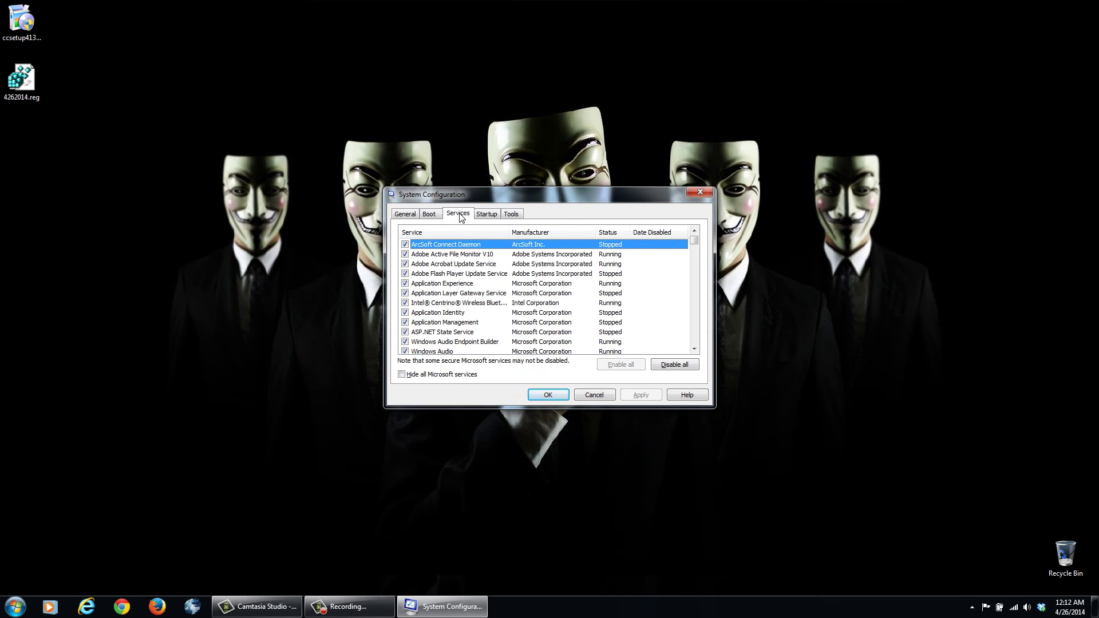
left_click(486, 217)
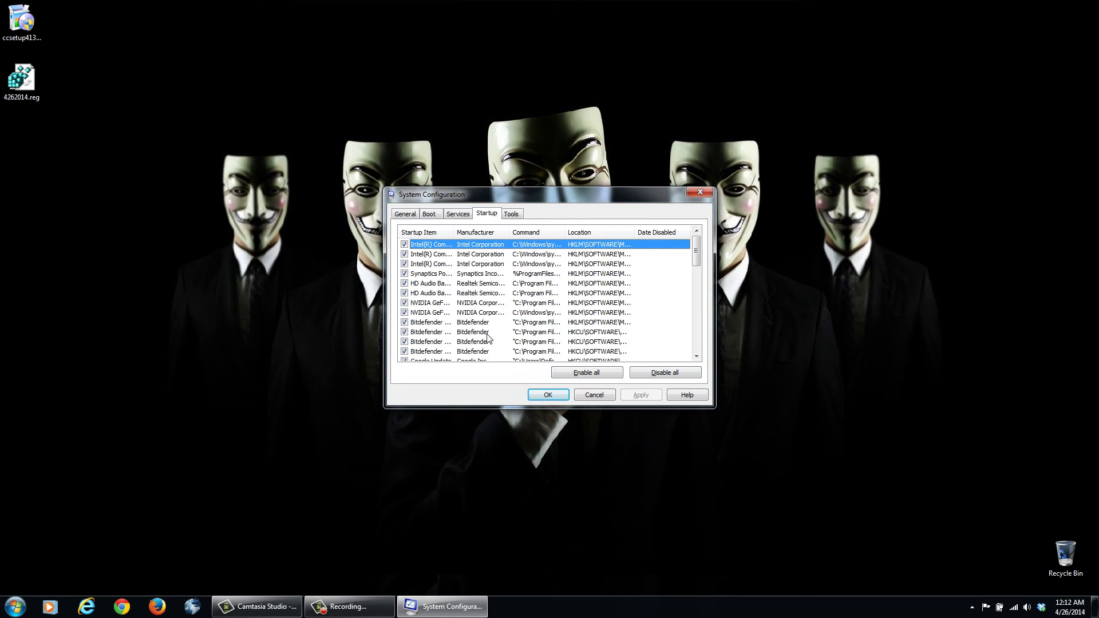
scroll(439, 286, "down", 3)
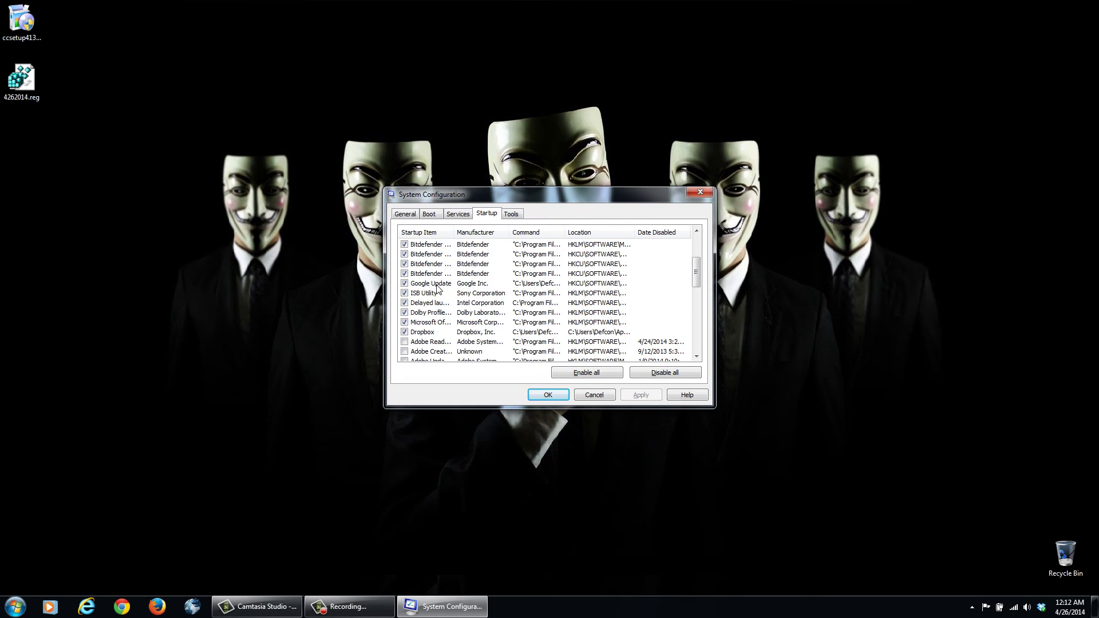
scroll(438, 287, "down", 3)
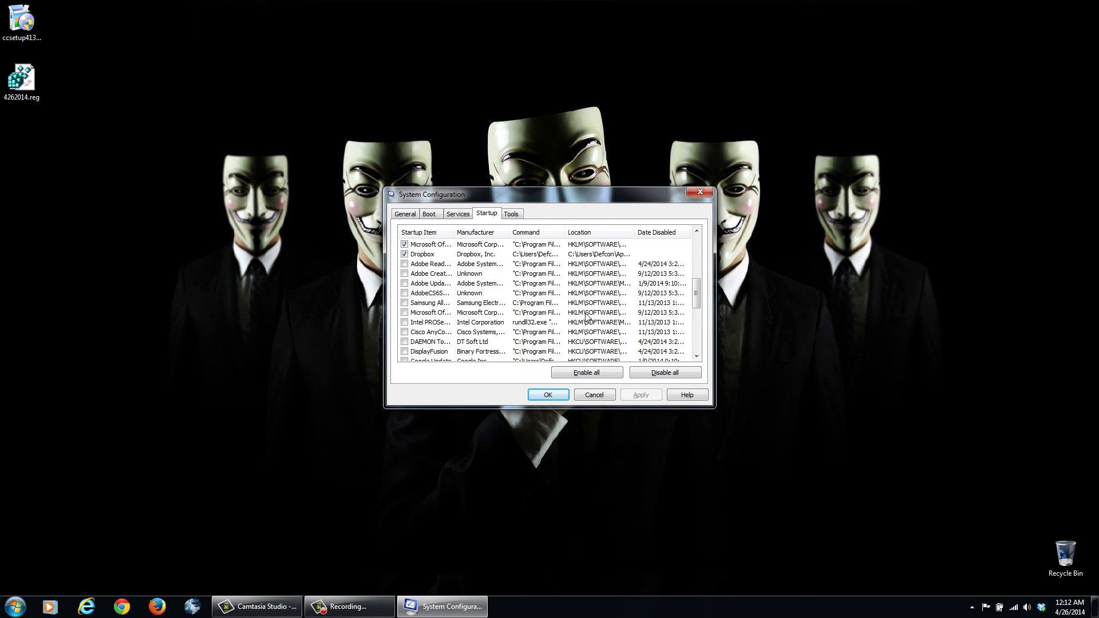
scroll(430, 312, "down", 5)
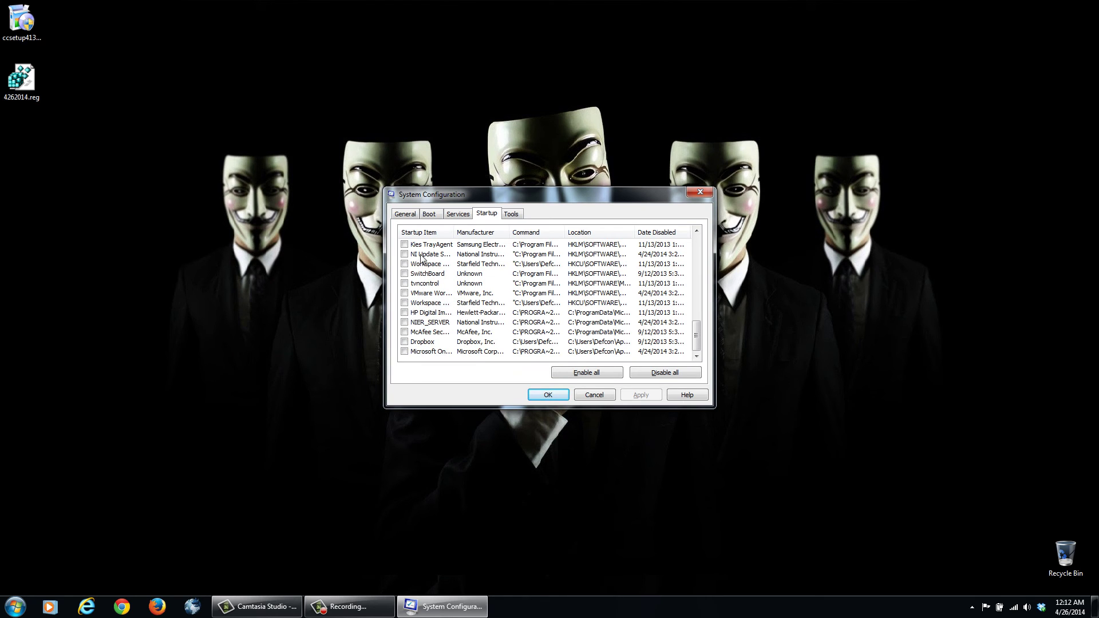
scroll(438, 284, "up", 5)
scroll(438, 287, "up", 3)
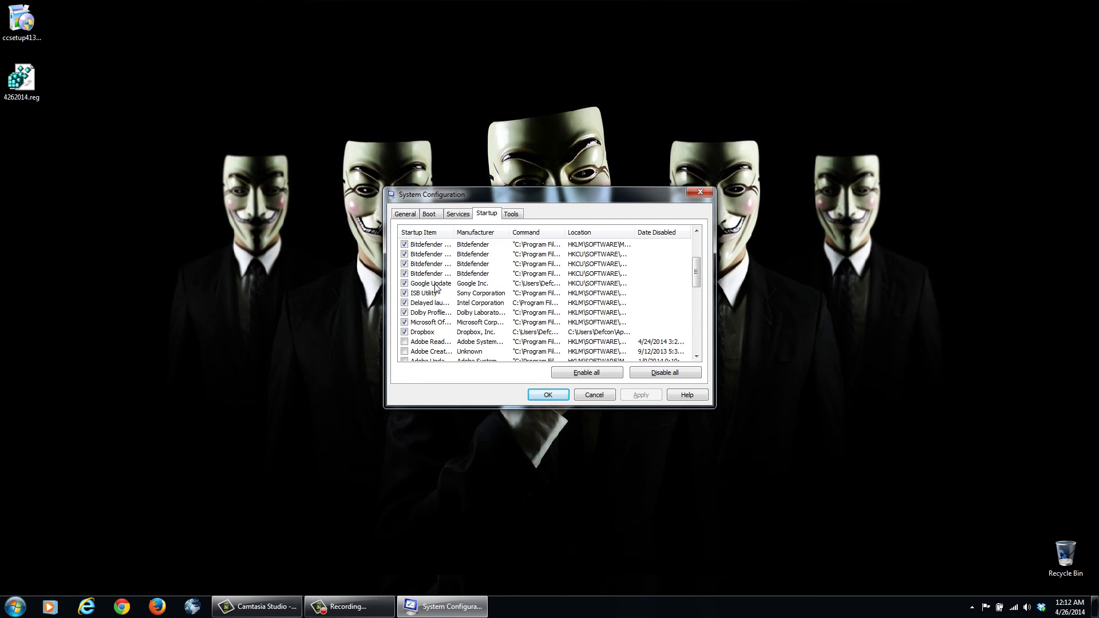
Step: Disable Dropbox at startup, apply the change, and exit without restarting
left_click(404, 333)
left_click(632, 397)
left_click(548, 395)
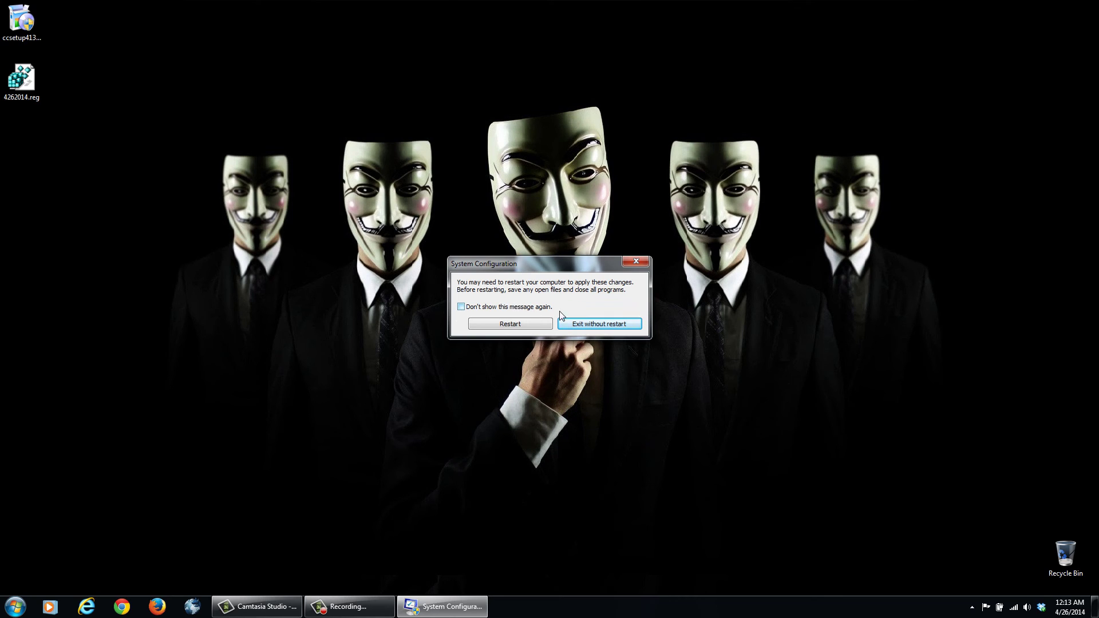
left_click(619, 332)
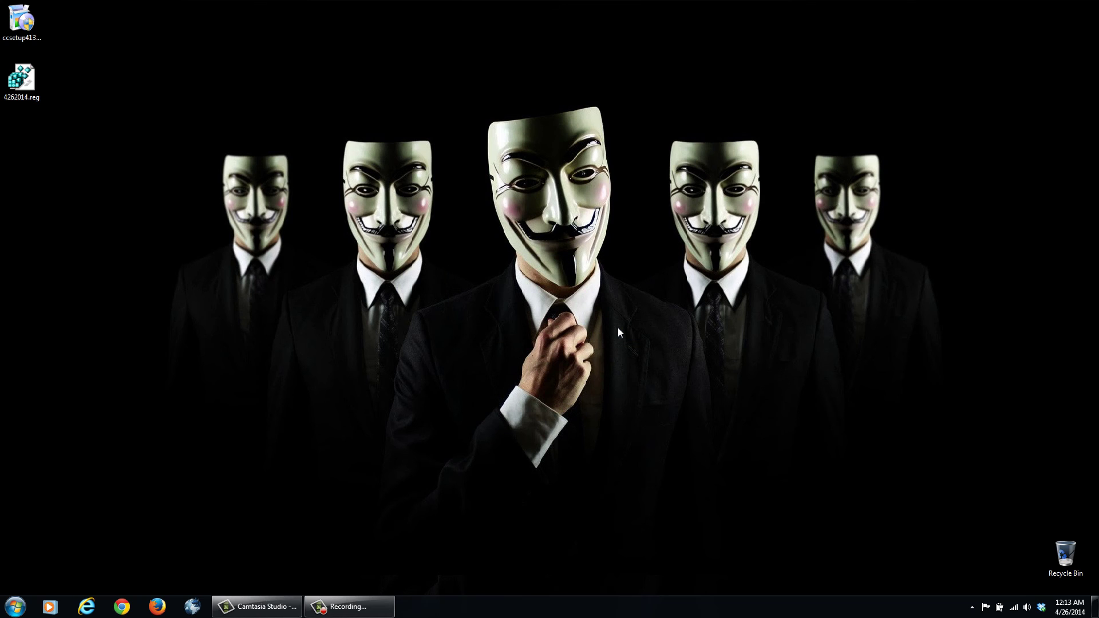
Step: Expand the Startup folder under Start > All Programs, showing it is empty
left_click(15, 607)
left_click(46, 556)
scroll(70, 465, "down", 6)
scroll(69, 465, "down", 8)
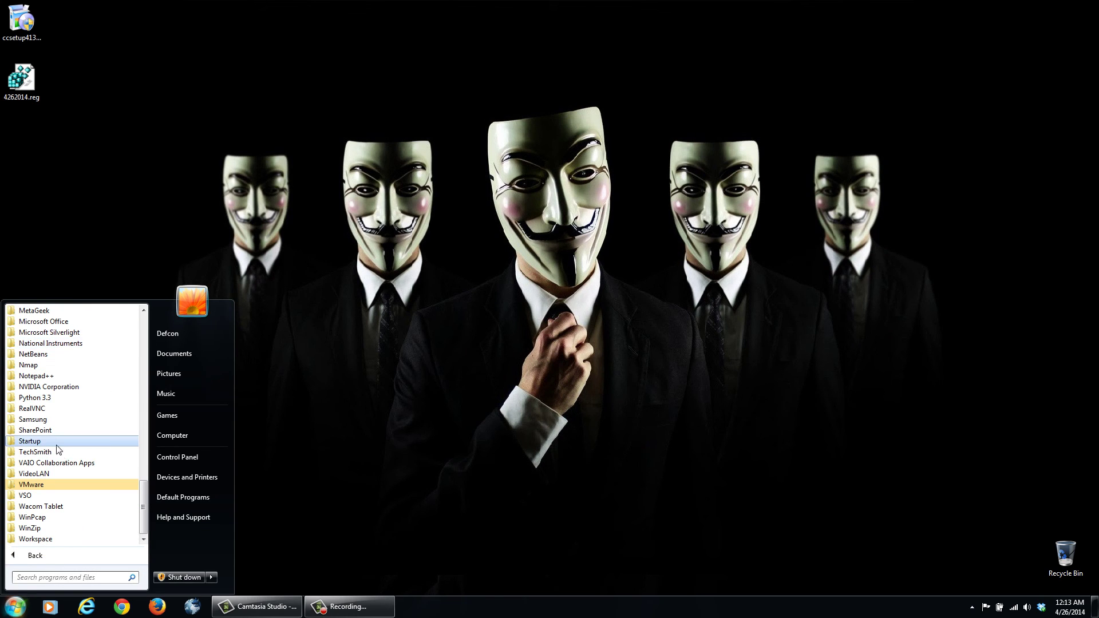
left_click(43, 442)
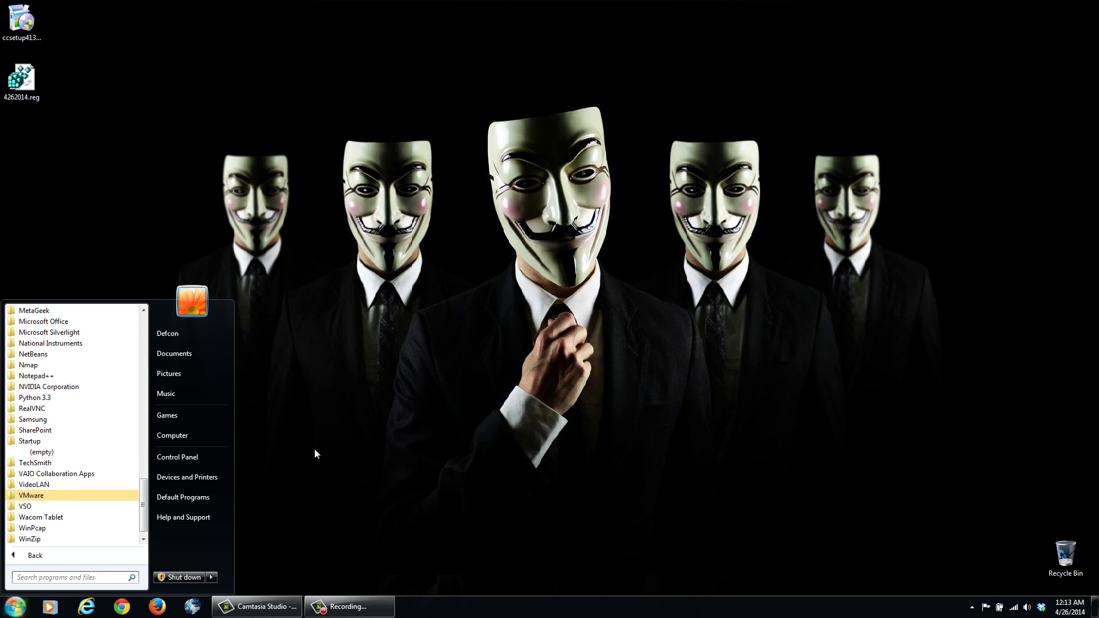
Step: Open Computer and view System properties showing 12.0 GB RAM and a 64-bit i7-3612QM
left_click(177, 436)
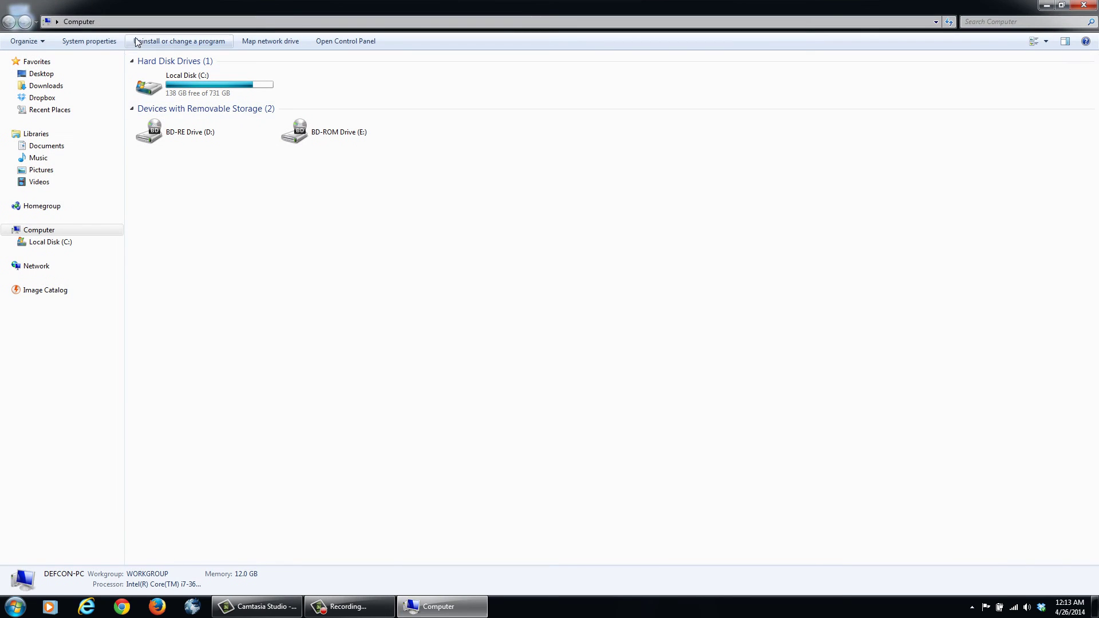
left_click(101, 41)
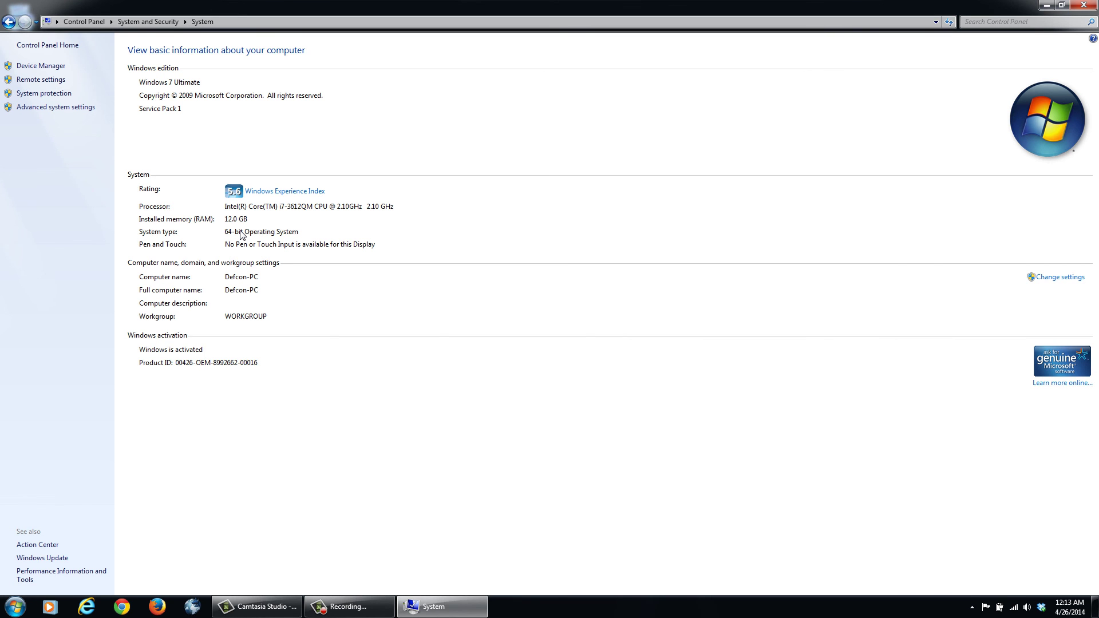
Step: Close the System window to return to the desktop with the CCleaner installer and 4262014.reg
left_click(1078, 6)
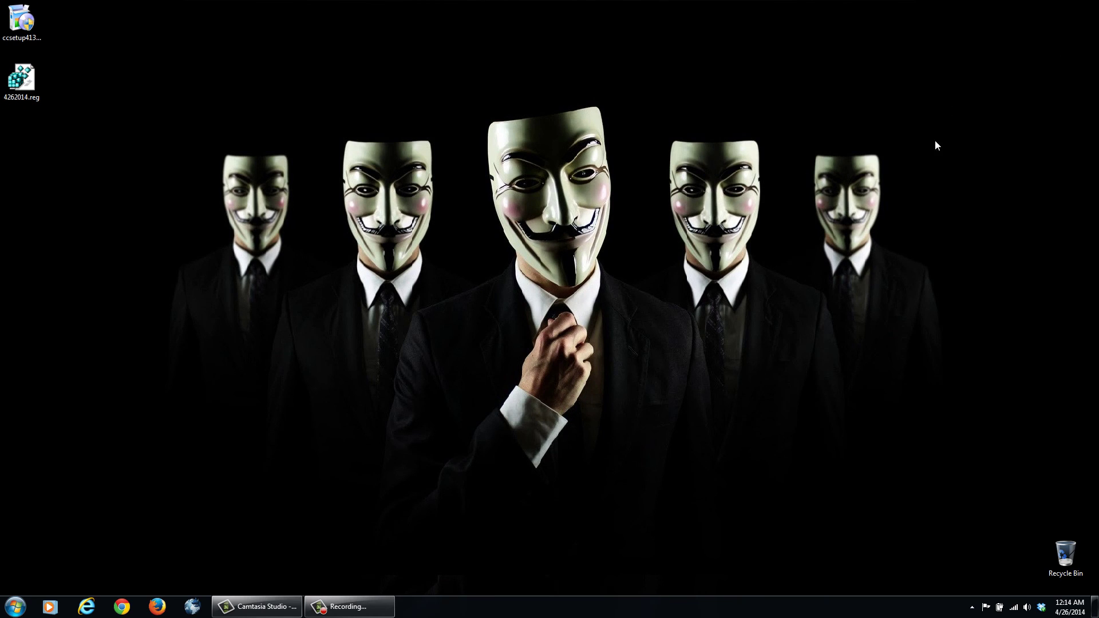